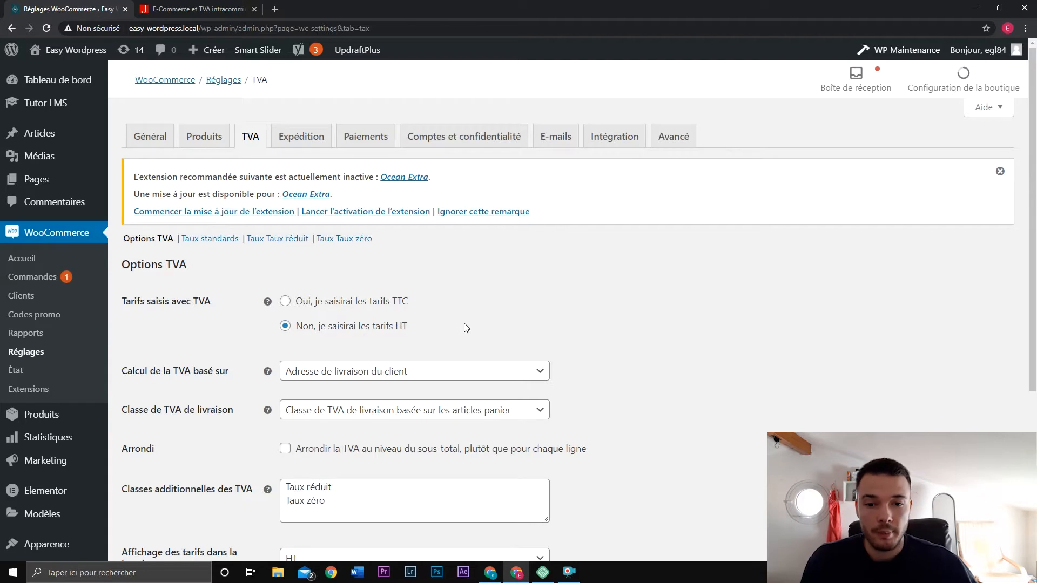
Choose tax-inclusive price entry (TTC) and base the TVA calculation on the shop's base address (Adresse de base de la boutique).
left_click(287, 302)
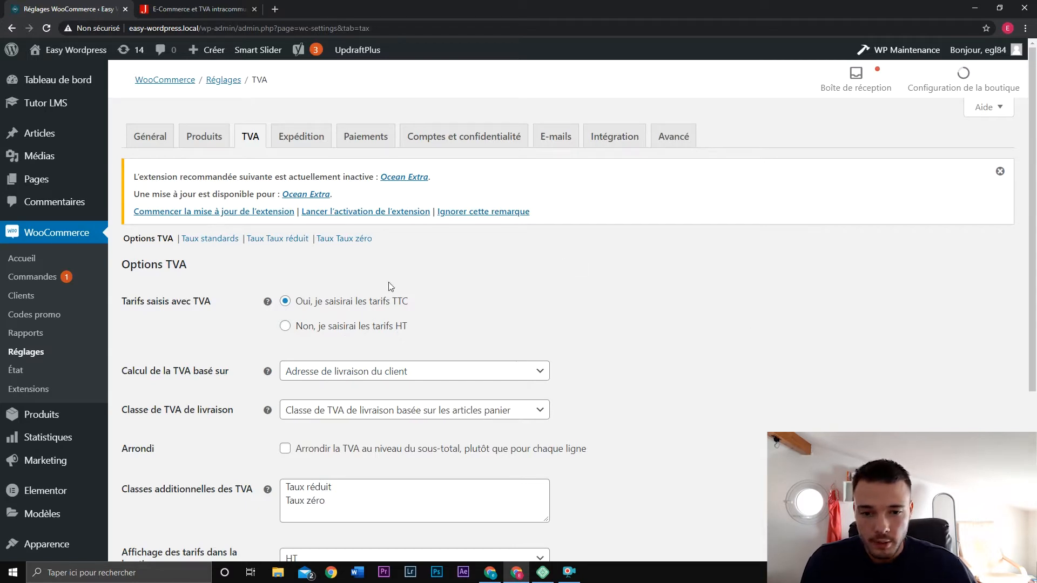
scroll(664, 324, "down", 3)
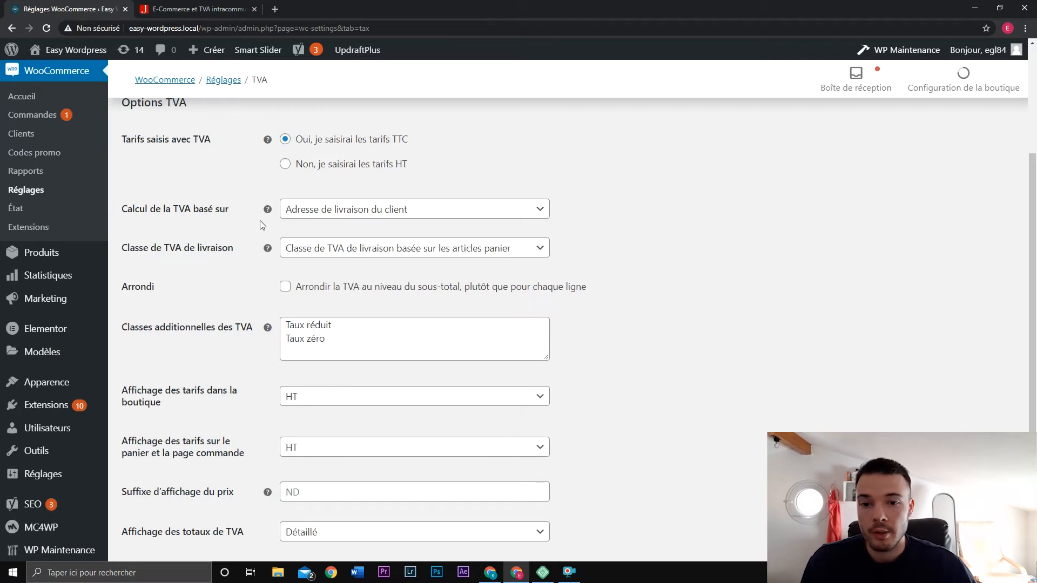
left_click(480, 217)
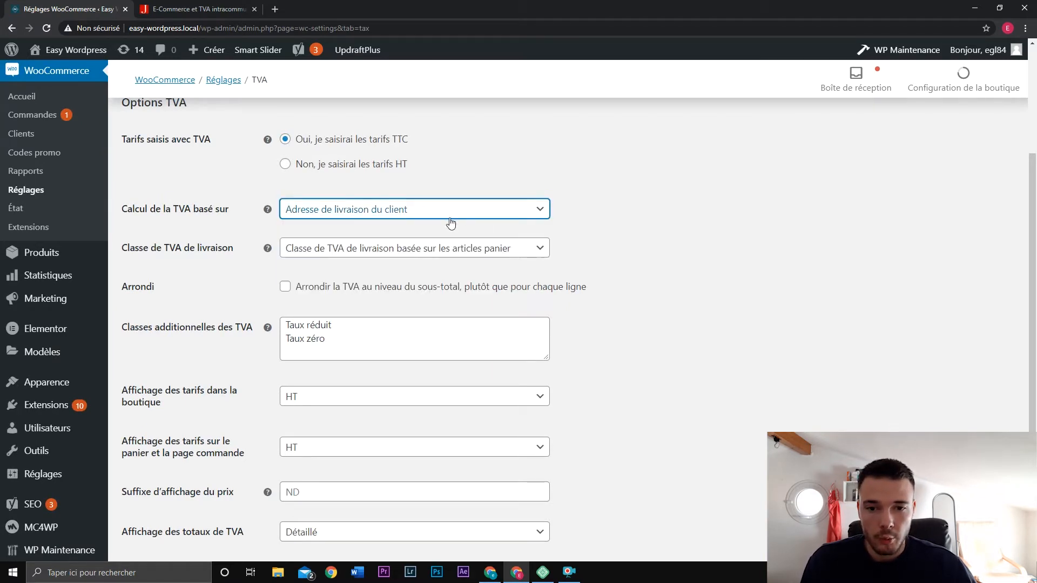
left_click(450, 218)
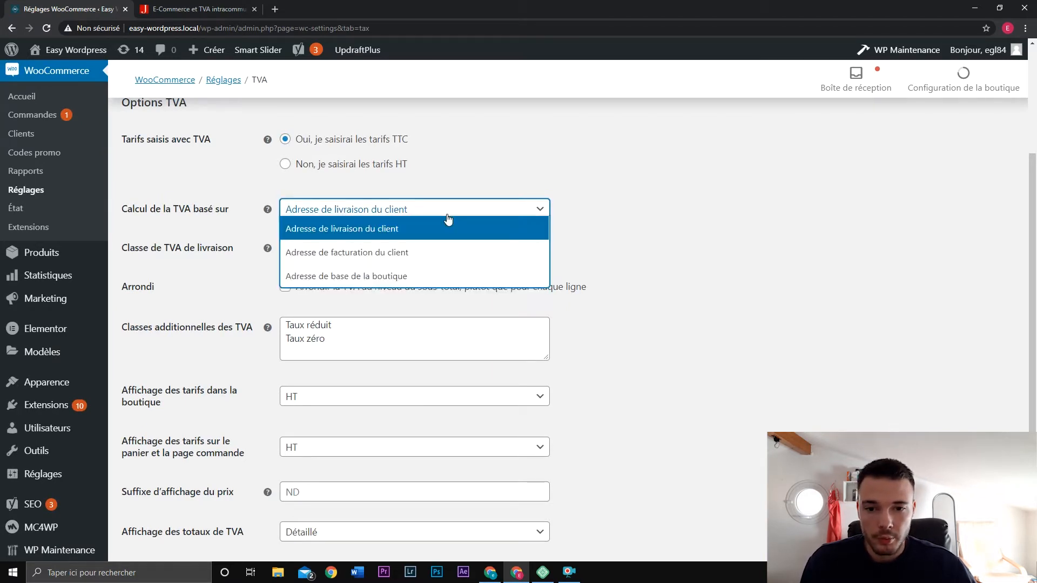
left_click(460, 279)
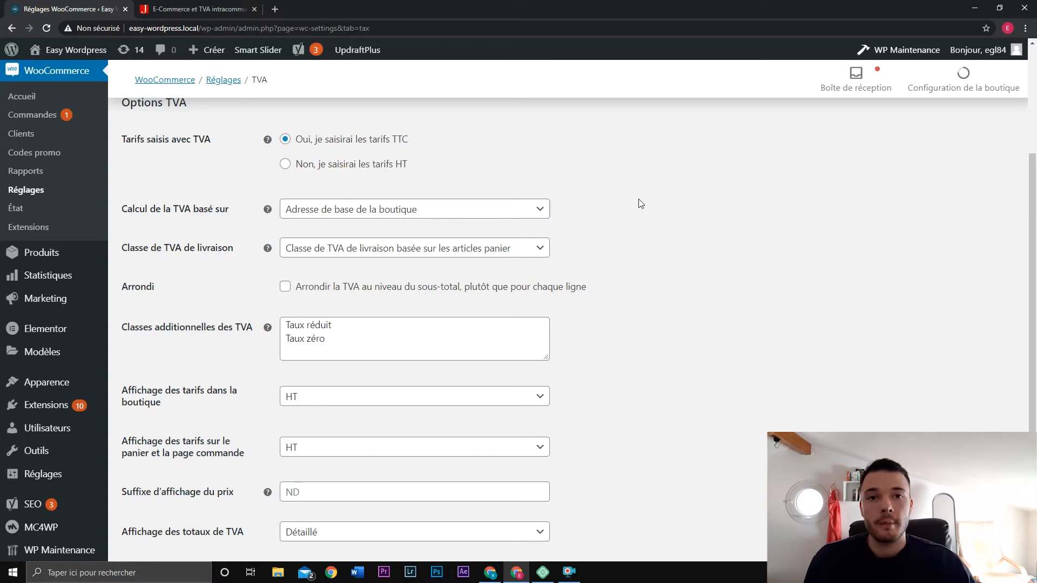
left_click(506, 206)
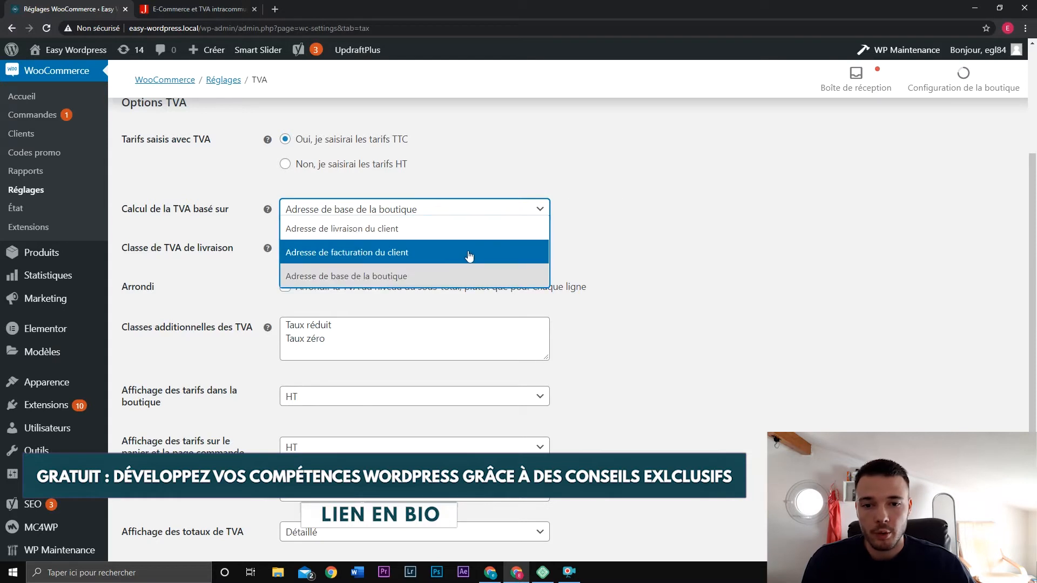
left_click(431, 278)
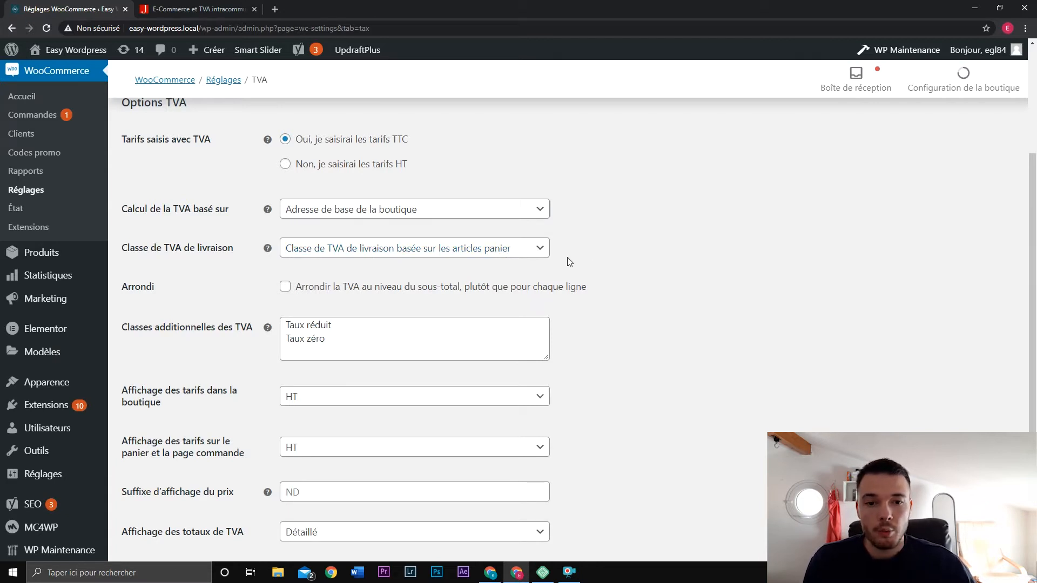
Keep the shipping TVA class based on the cart items and enable TVA rounding at the subtotal level.
left_click(534, 251)
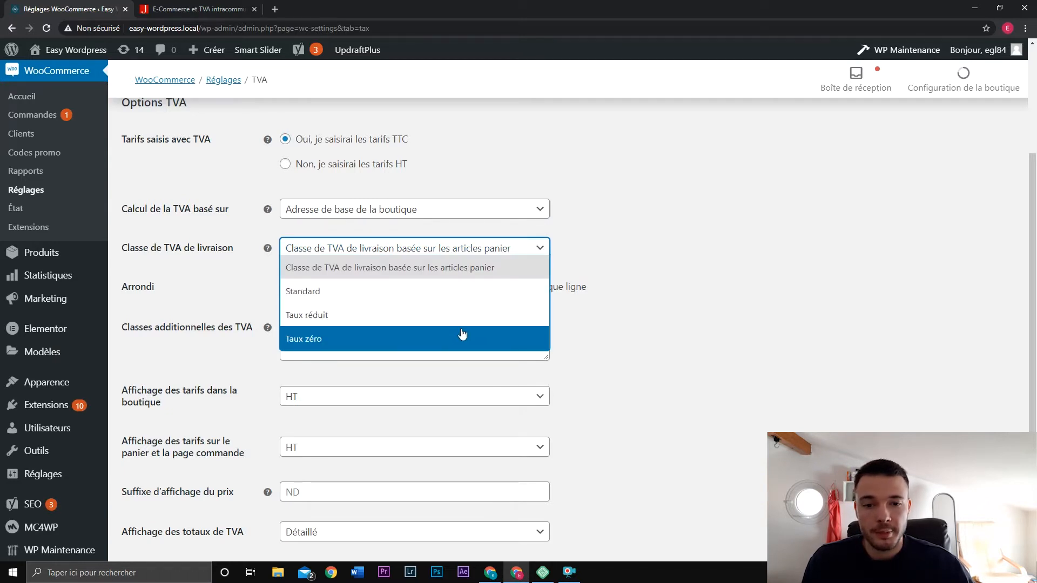
left_click(586, 247)
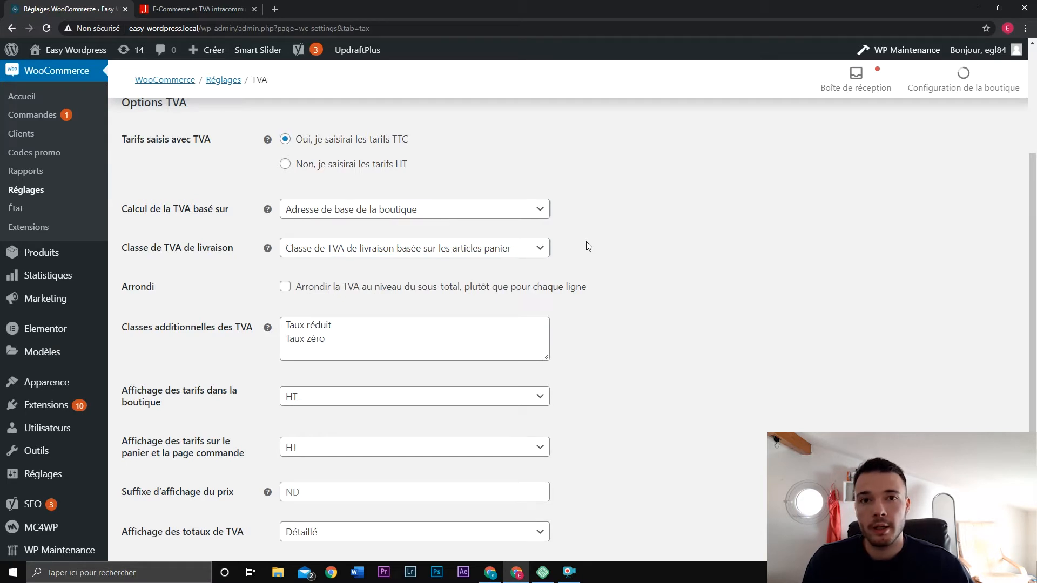
scroll(616, 250, "down", 2)
left_click(285, 204)
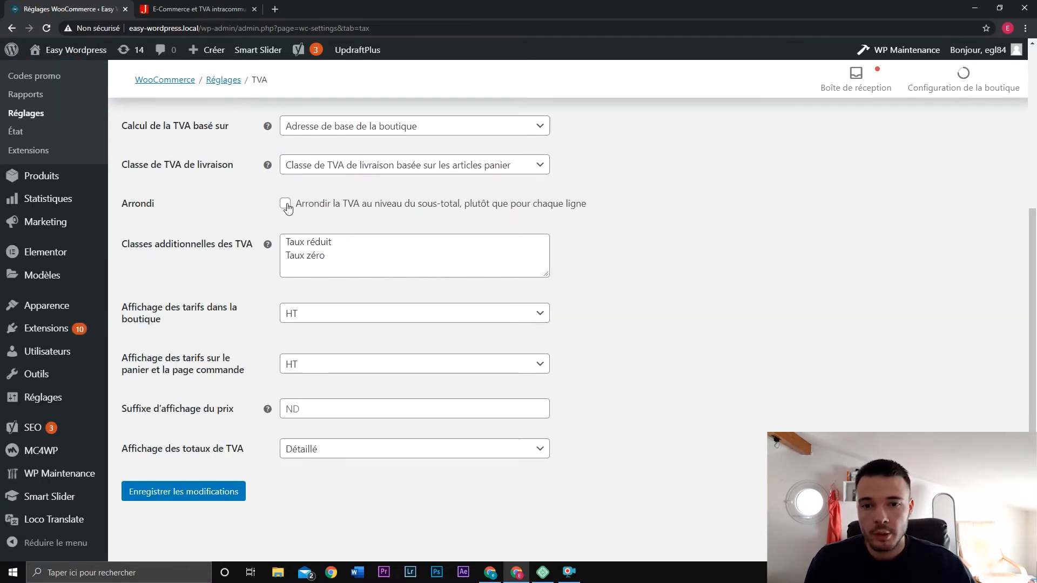
left_click(308, 214)
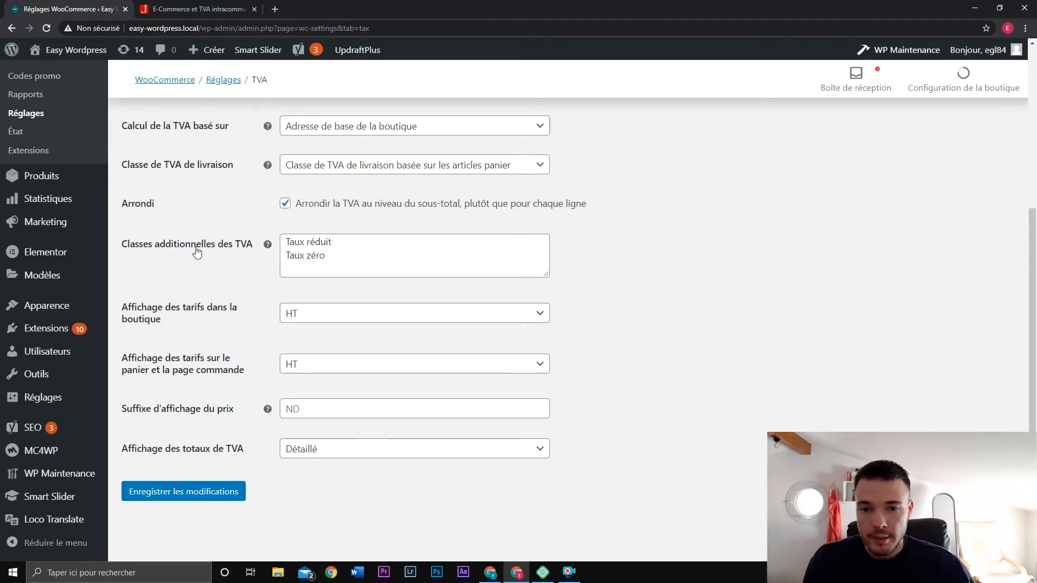
Add a class named Test on a new line of the additional TVA classes and save the settings.
scroll(670, 312, "up", 3)
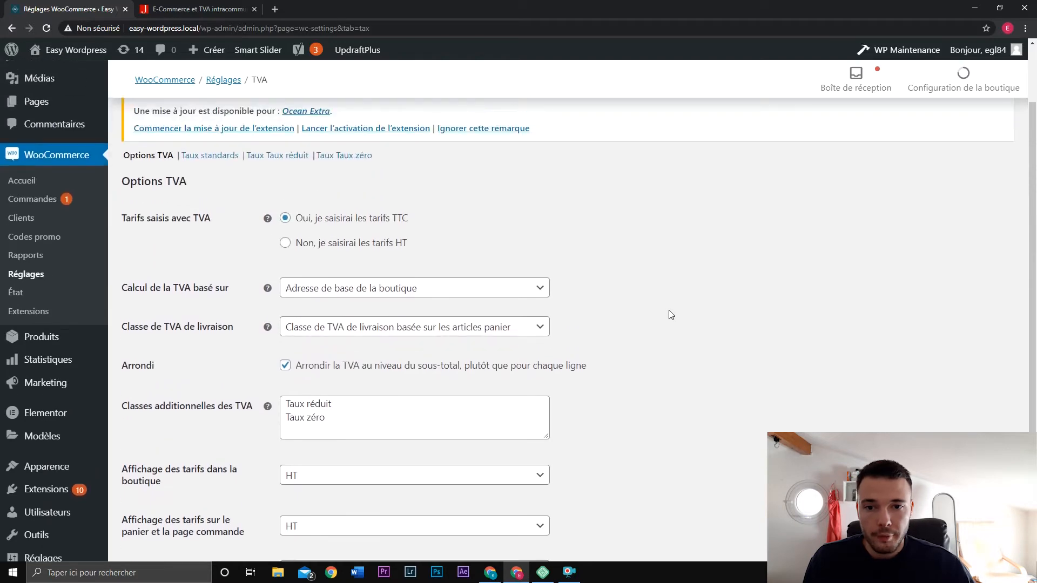
scroll(670, 315, "up", 1)
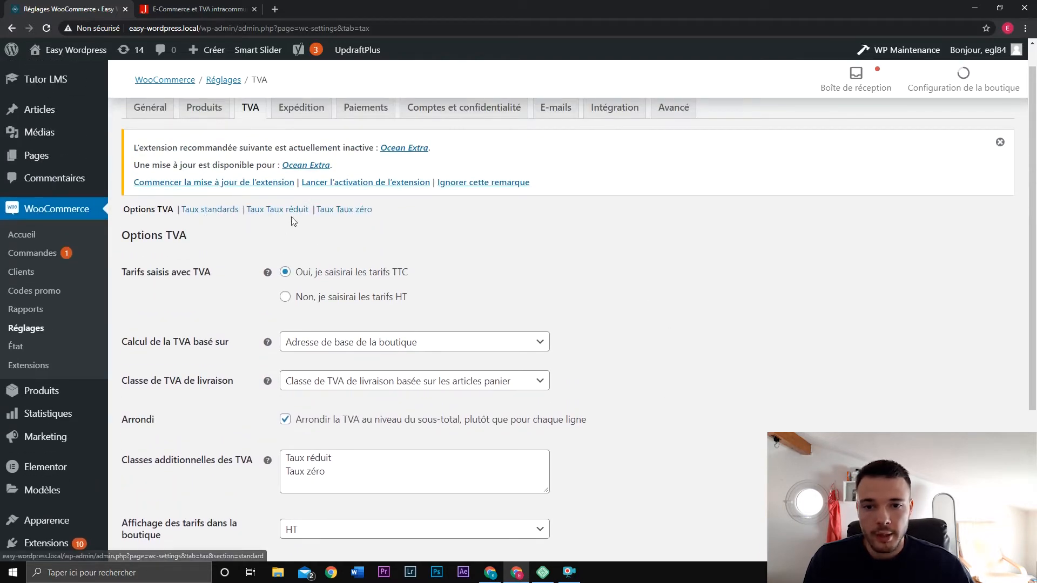
scroll(347, 309, "down", 3)
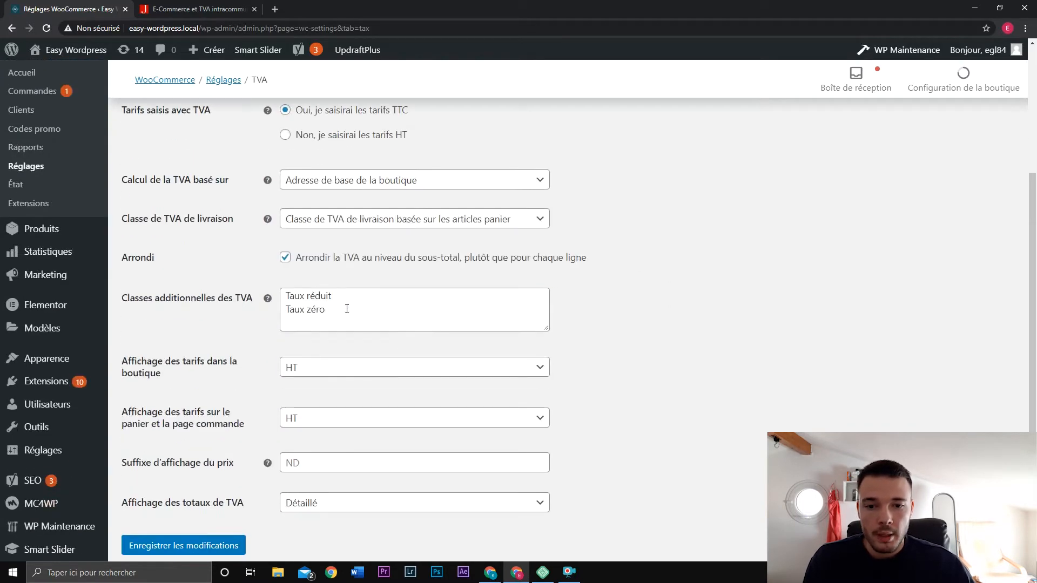
scroll(346, 310, "up", 1)
left_click(343, 311)
left_click(334, 311)
scroll(368, 340, "down", 2)
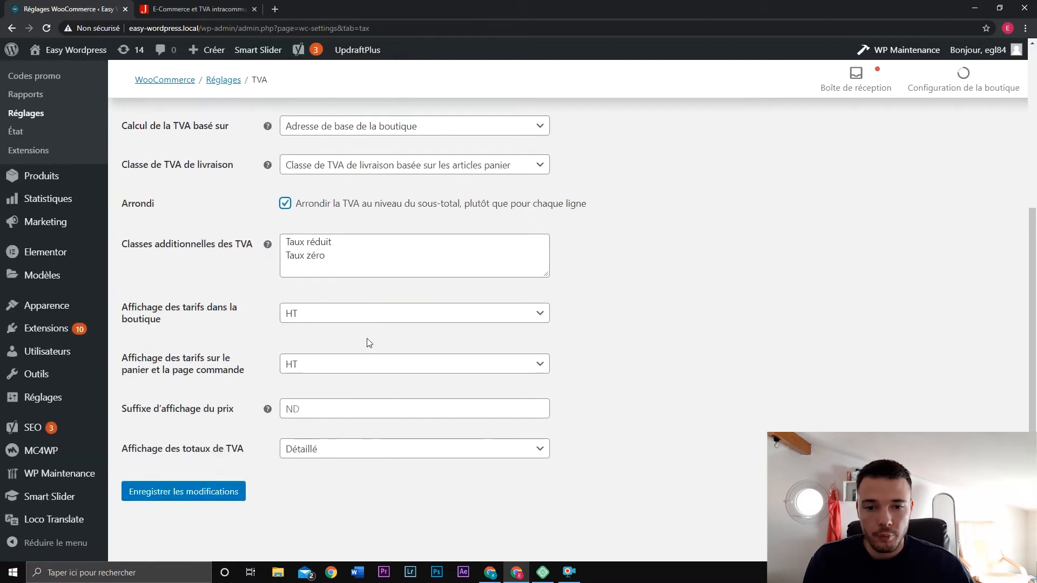
left_click(337, 264)
scroll(635, 295, "up", 3)
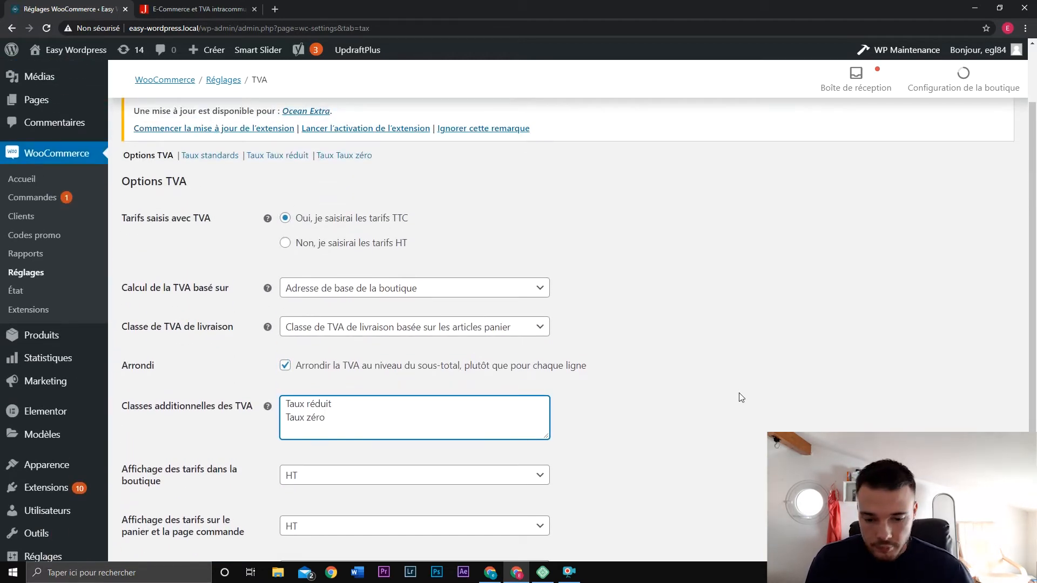
type("Test")
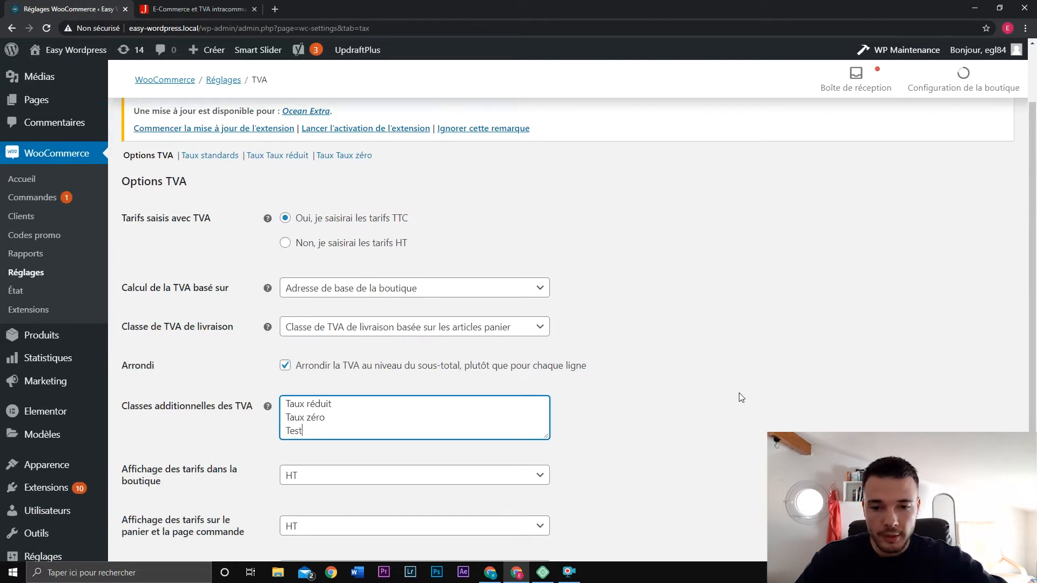
left_click(716, 382)
scroll(694, 386, "down", 2)
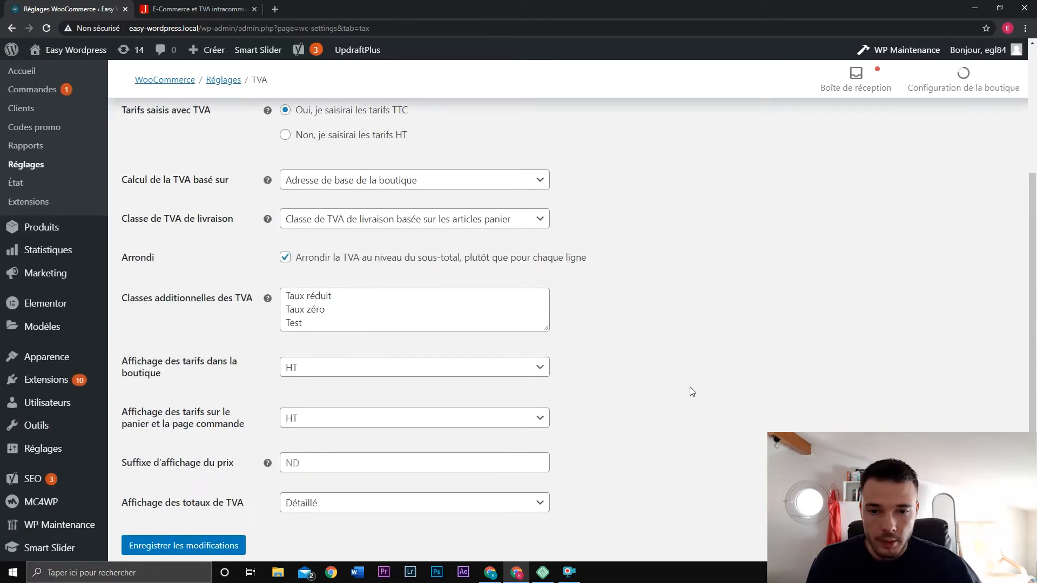
left_click(241, 545)
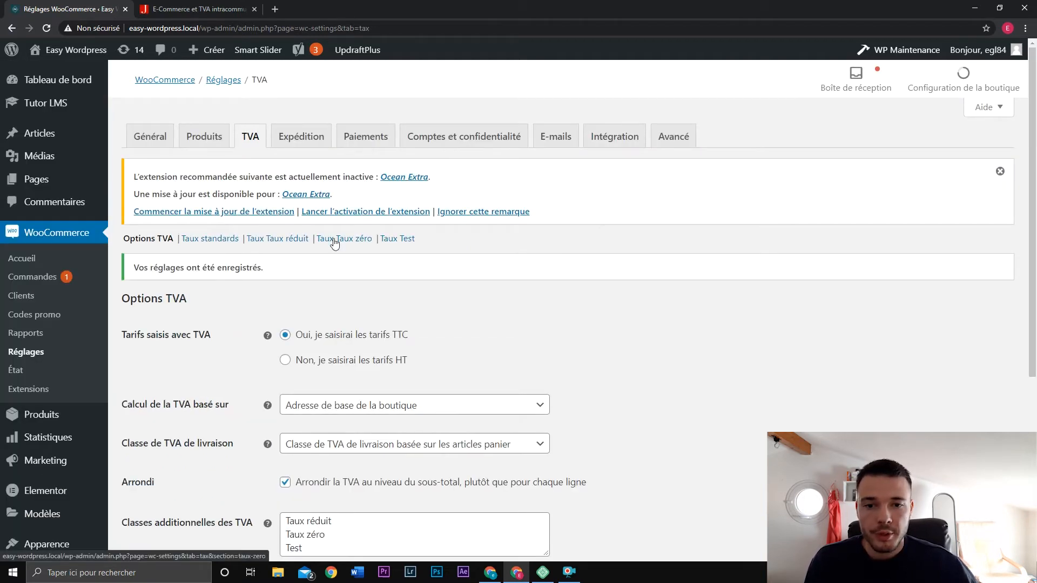
Display prices as TTC both in the shop and on the cart and checkout pages.
scroll(702, 324, "down", 5)
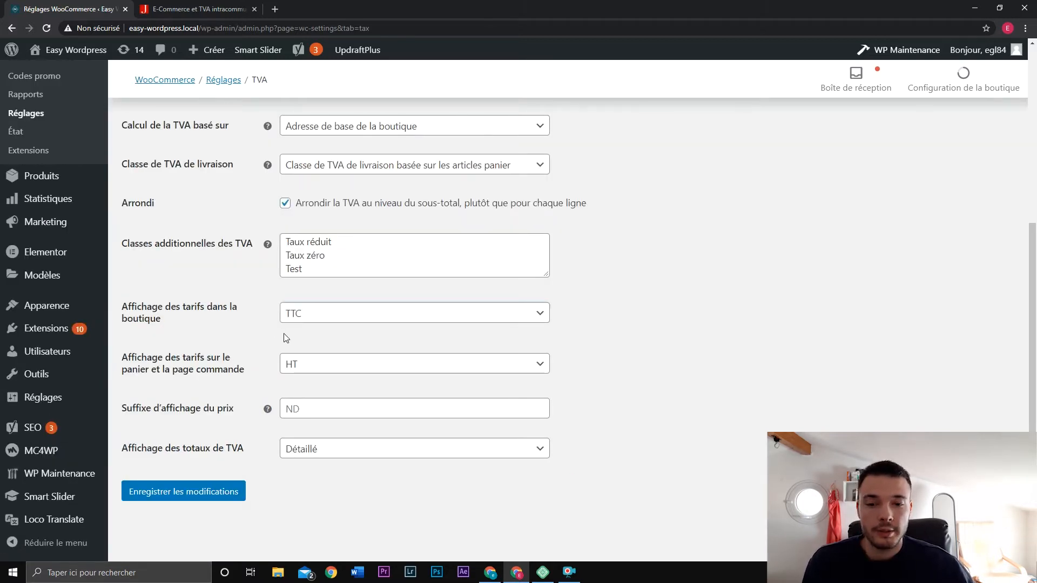
left_click(339, 316)
left_click(337, 333)
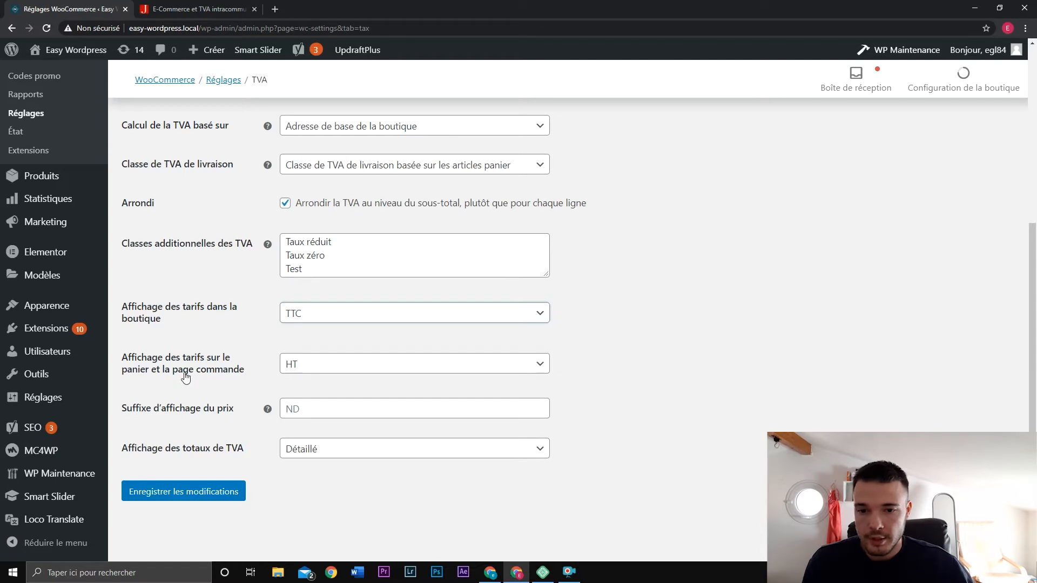
left_click(307, 365)
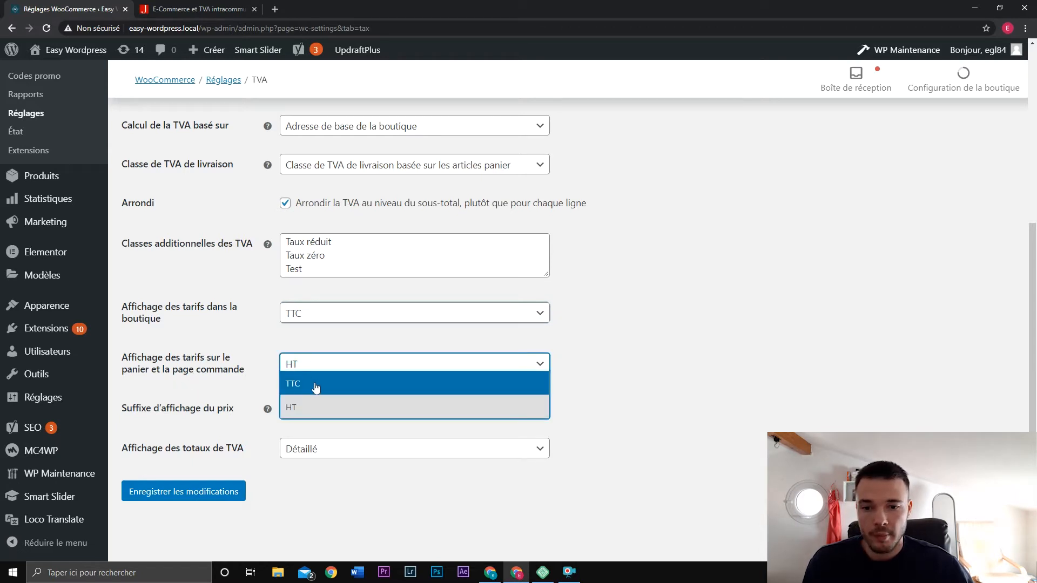
left_click(317, 386)
right_click(331, 336)
left_click(258, 431)
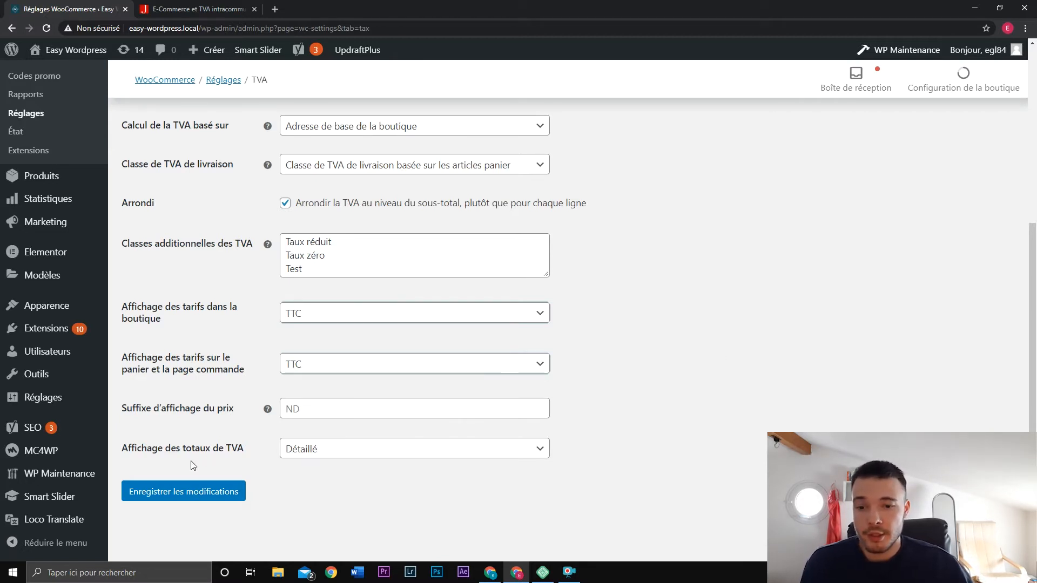
Keep the TVA totals display on Détaillé and save the TVA options.
left_click(318, 458)
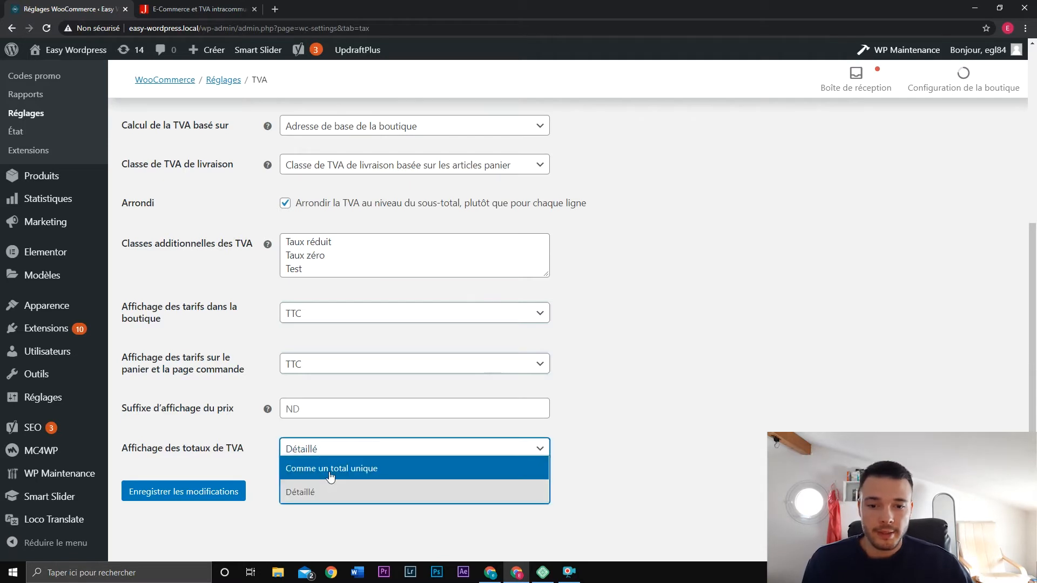
left_click(421, 452)
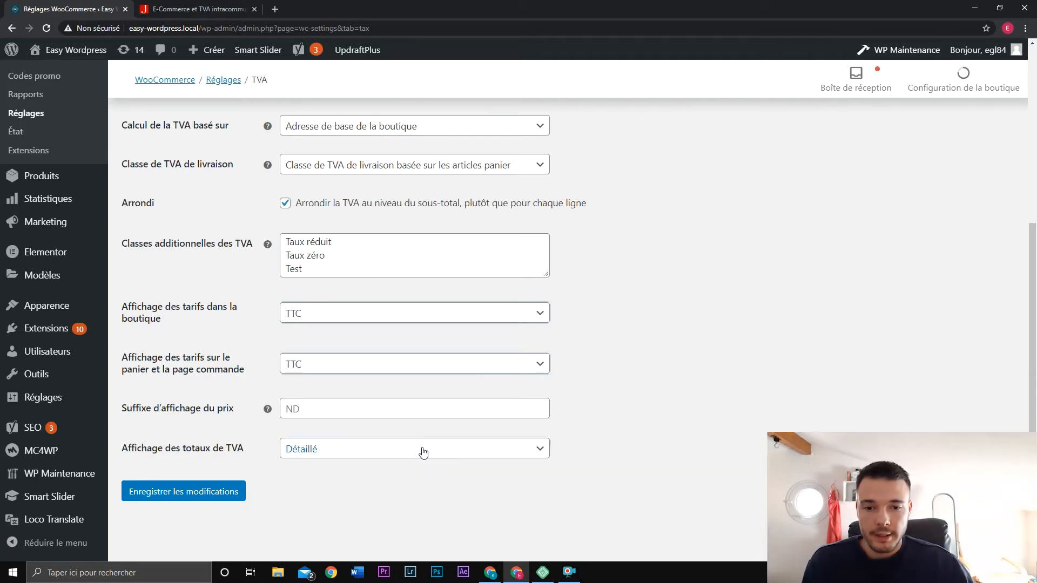
left_click(421, 450)
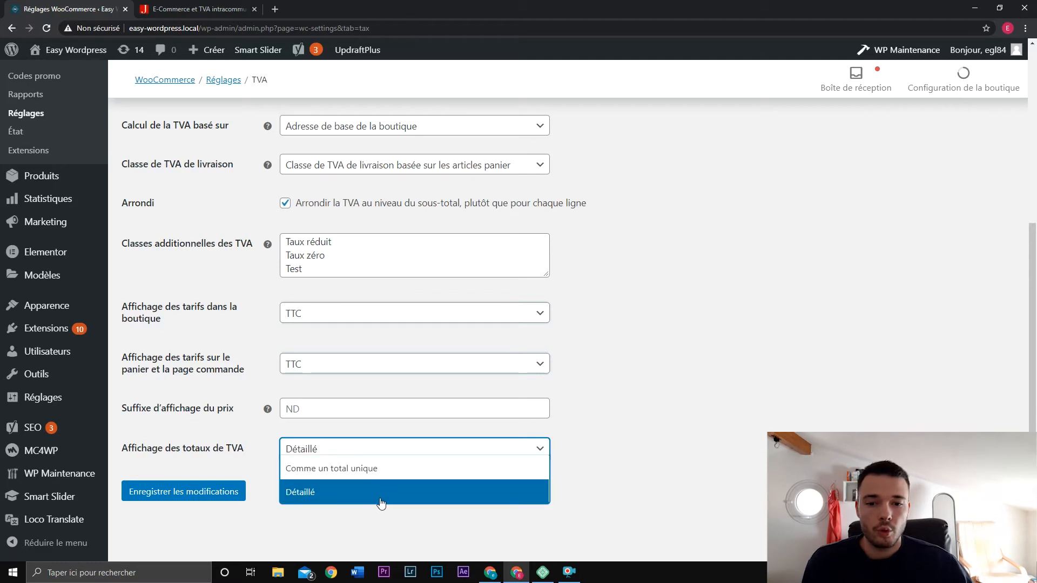
left_click(354, 492)
left_click(231, 492)
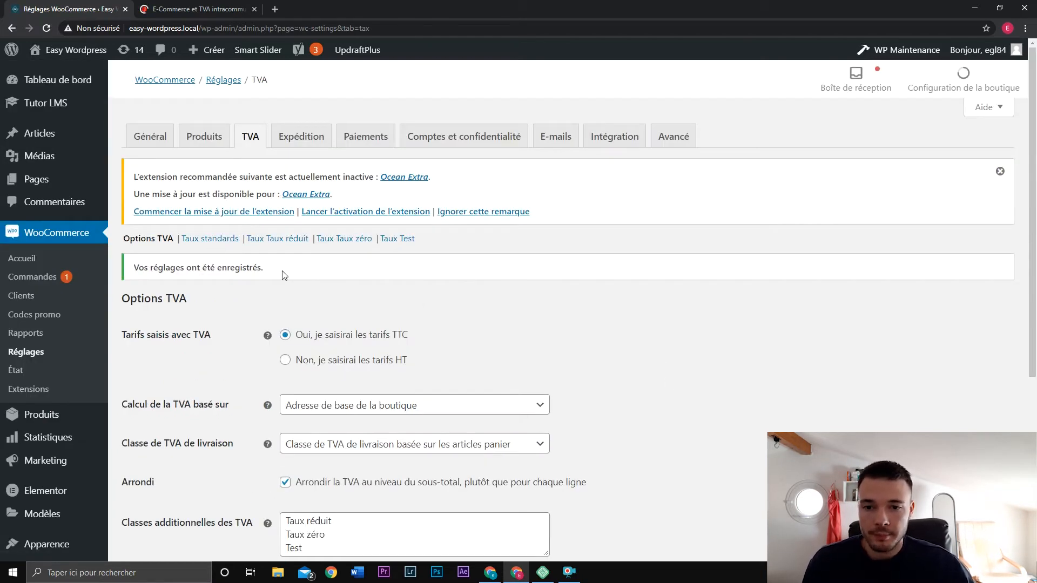
Insert a standard TVA rate for France (FR) at 20%, with a physical-product name beginning "Produit physi".
left_click(219, 243)
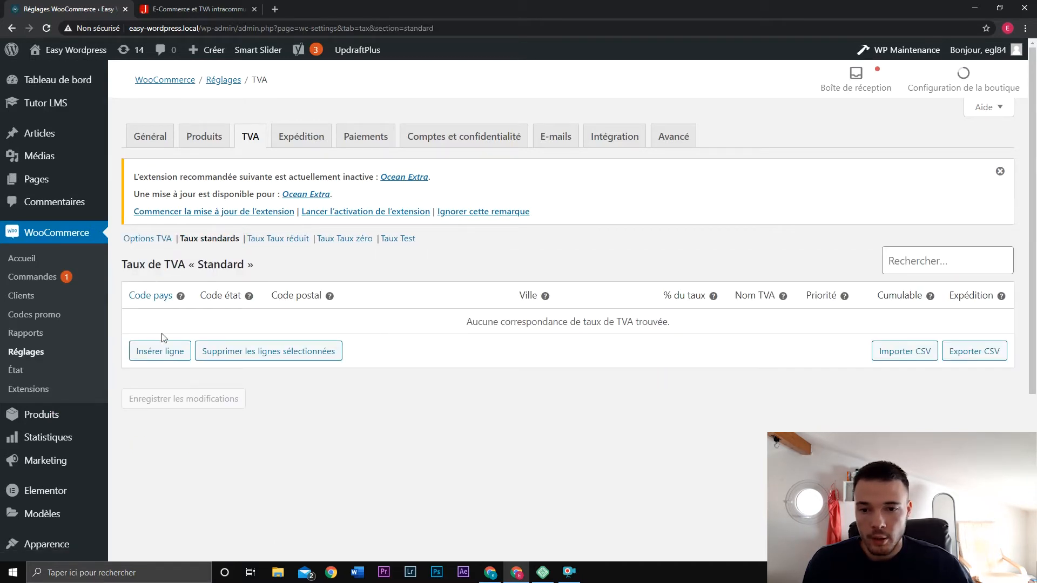
left_click(169, 351)
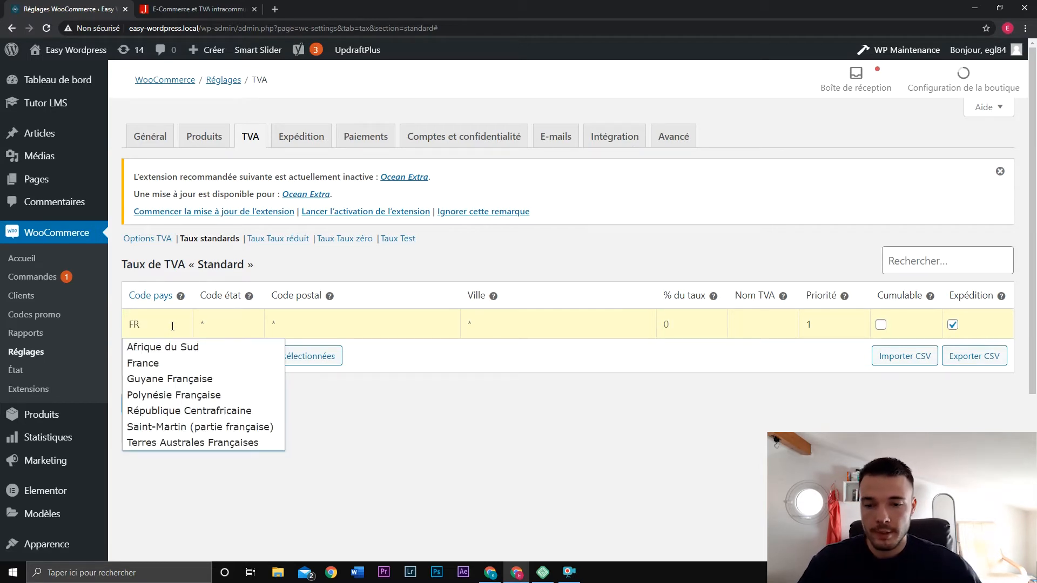
left_click(184, 363)
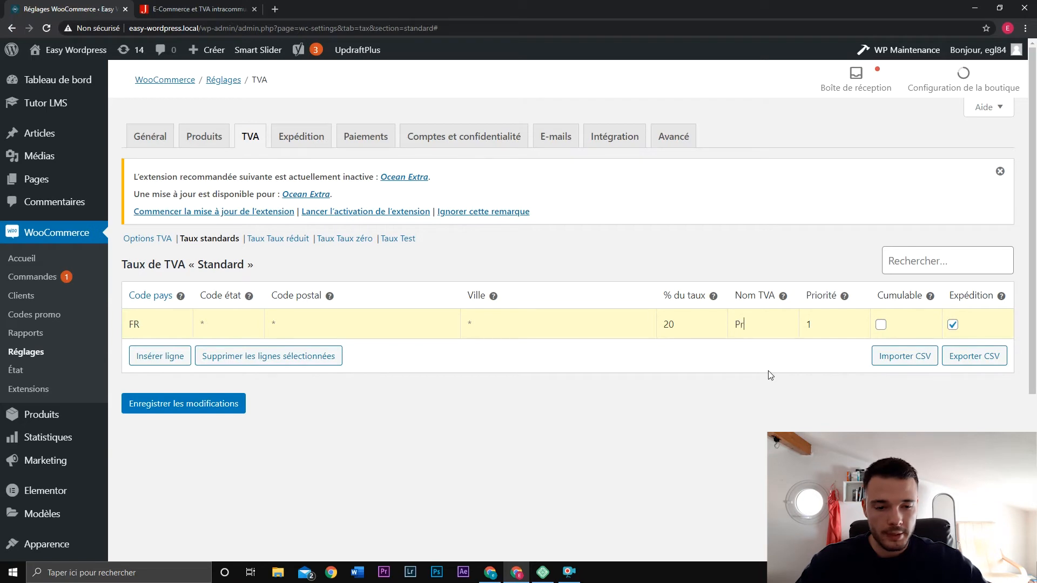
type("oduit physic")
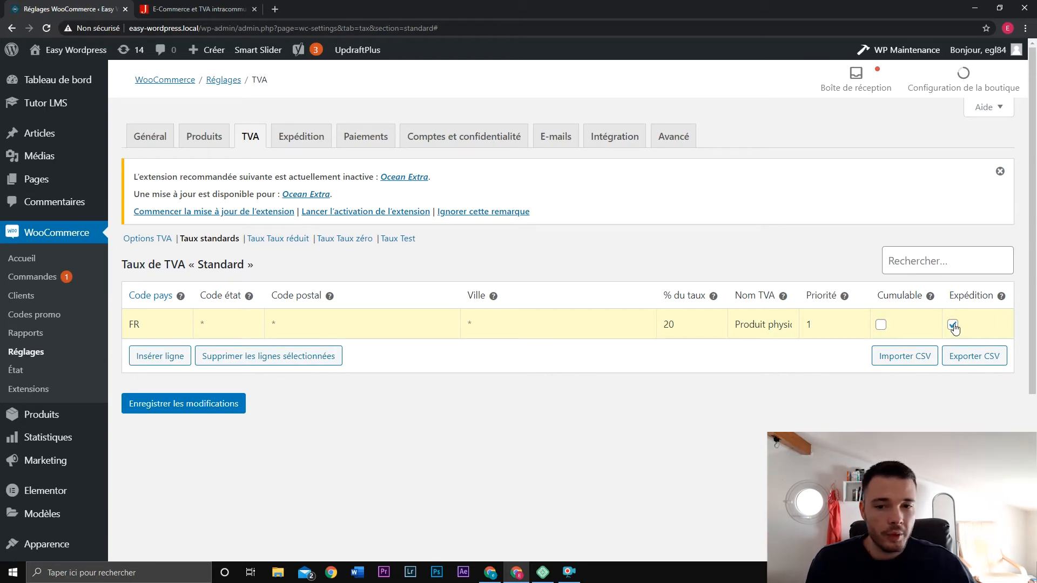
Exclude shipping costs from the French 20% rate and save the standard rates.
mouse_move(1001, 301)
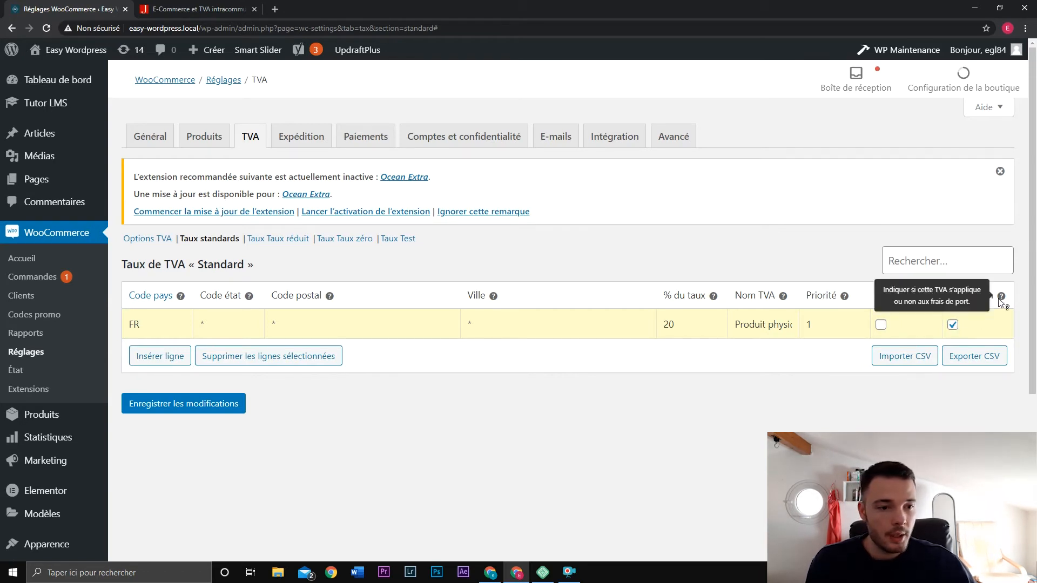
left_click(952, 325)
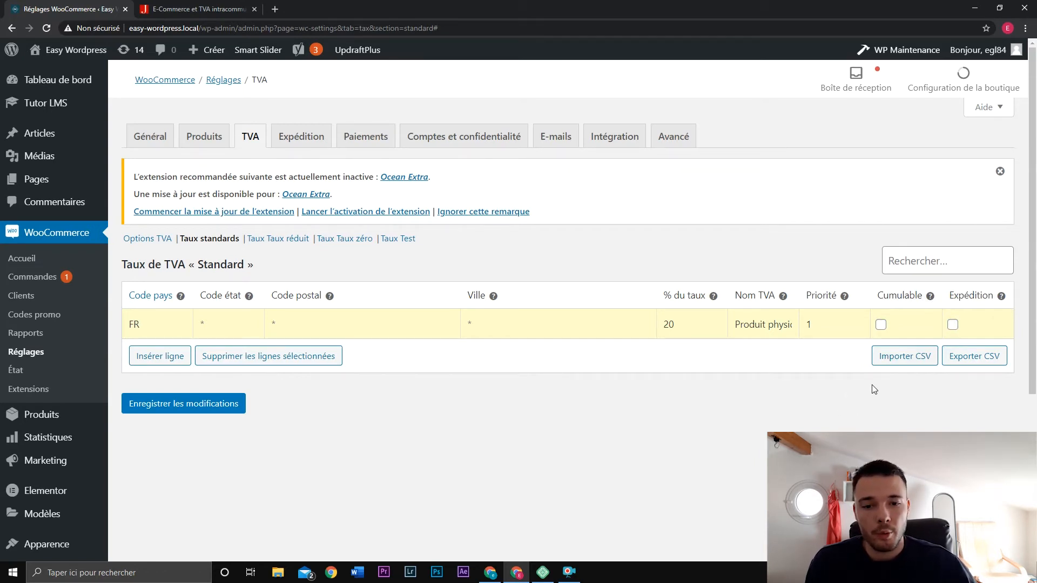
left_click(212, 409)
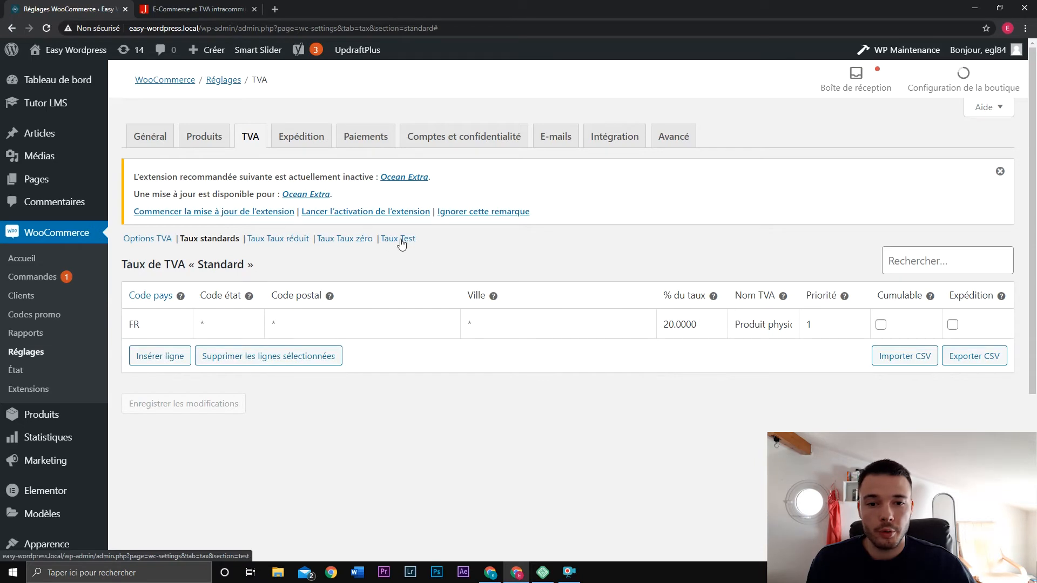
Add a standard TVA rate for Germany (DE) at 15% and save the standard rates.
left_click(170, 361)
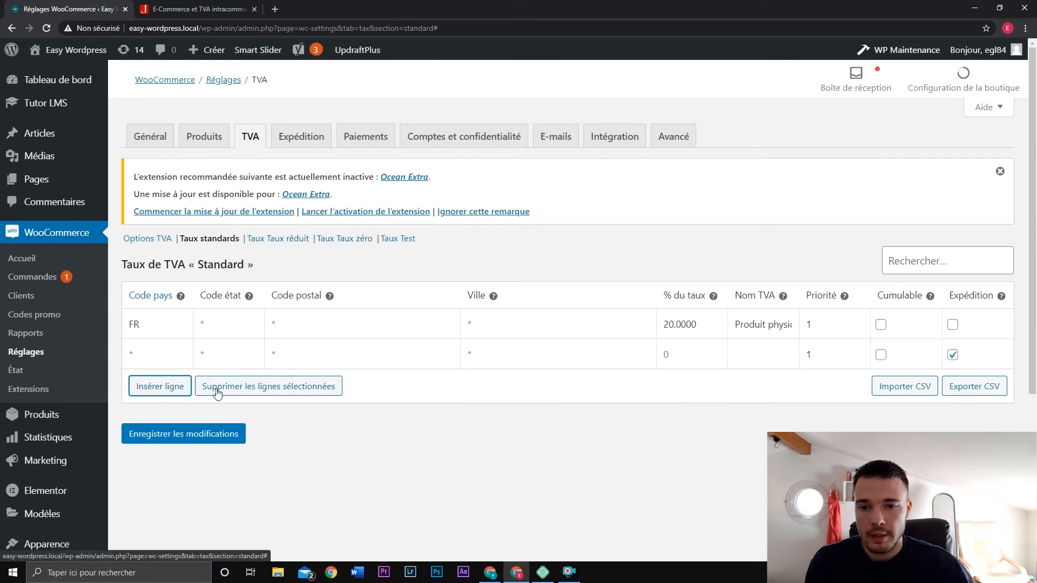
left_click(165, 356)
type("AL")
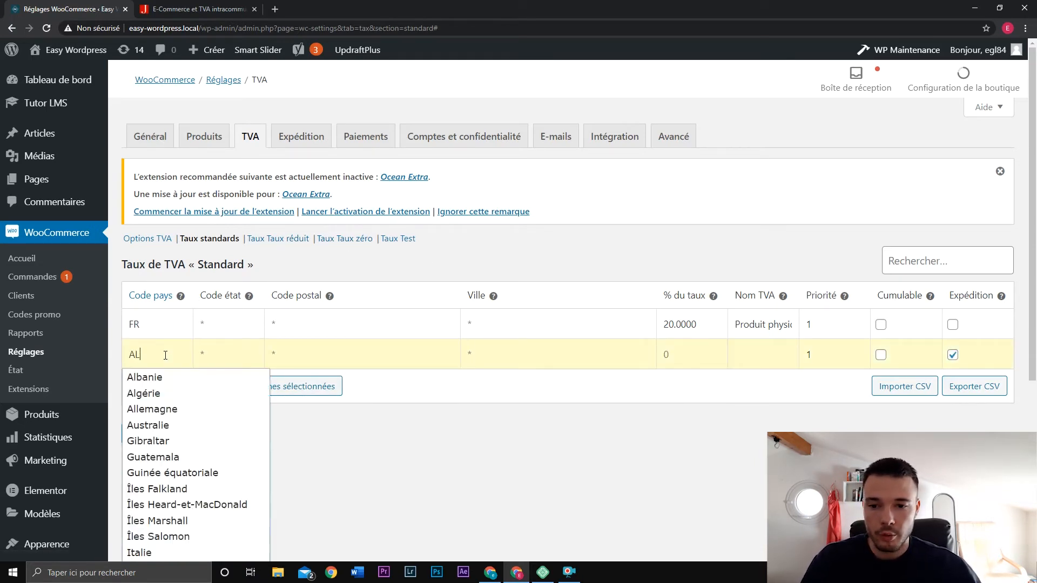
left_click(195, 411)
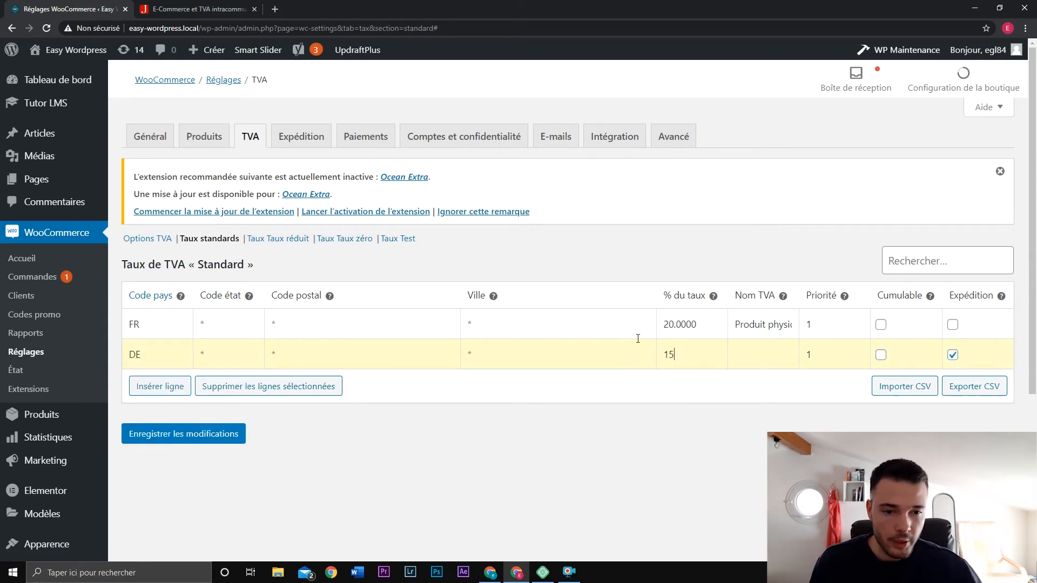
left_click(229, 434)
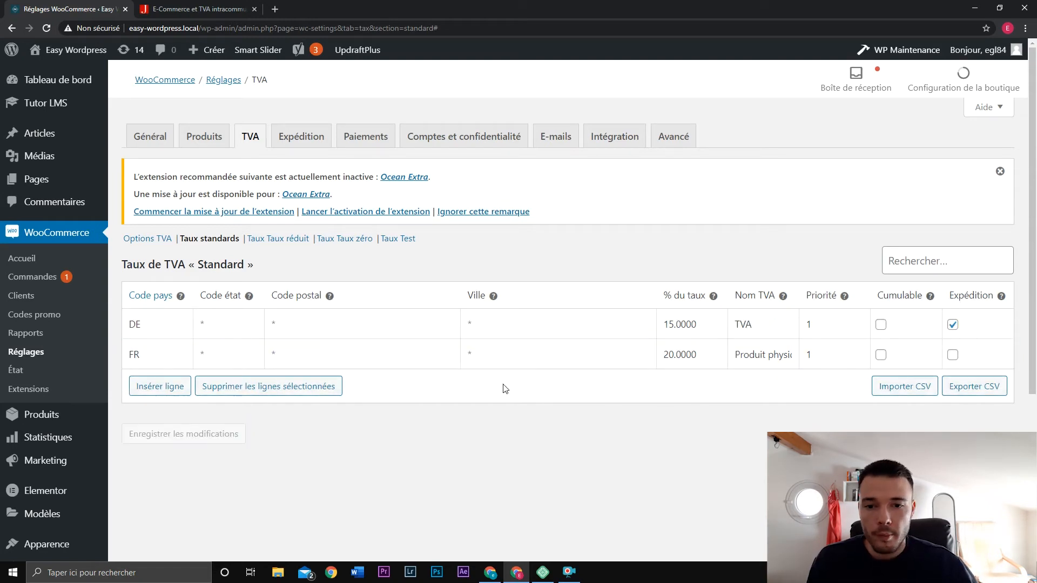
Add a Taux réduit rate for France (FR) at 6% that excludes shipping costs, and save it.
left_click(289, 243)
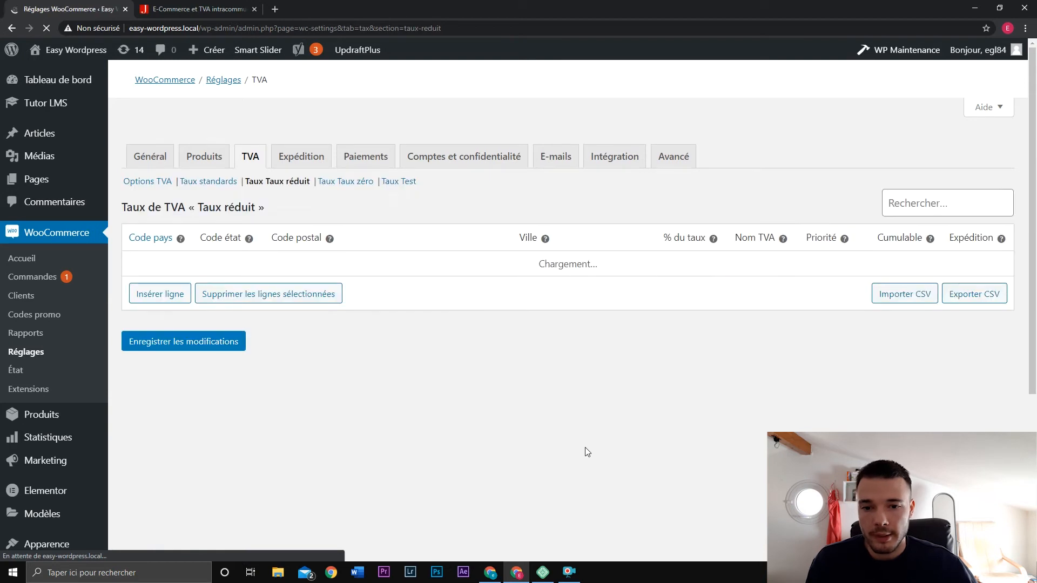
left_click(165, 354)
left_click(150, 324)
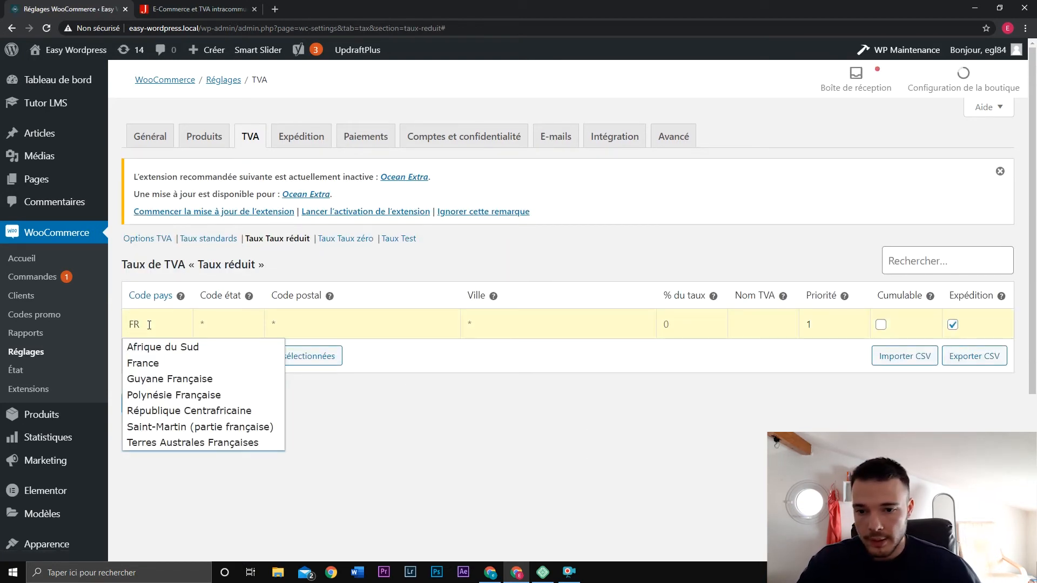
left_click(154, 366)
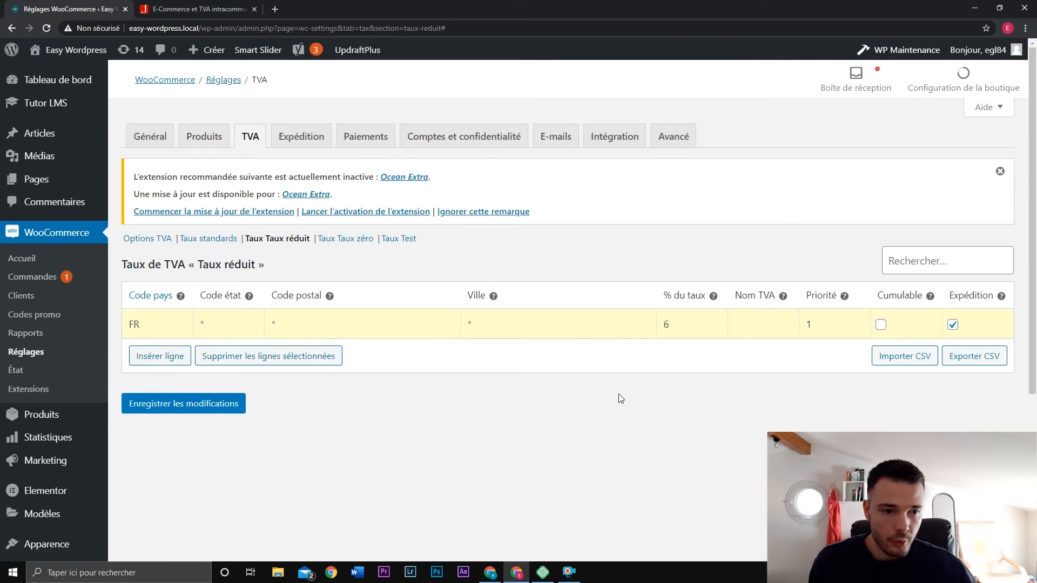
left_click(953, 325)
left_click(183, 407)
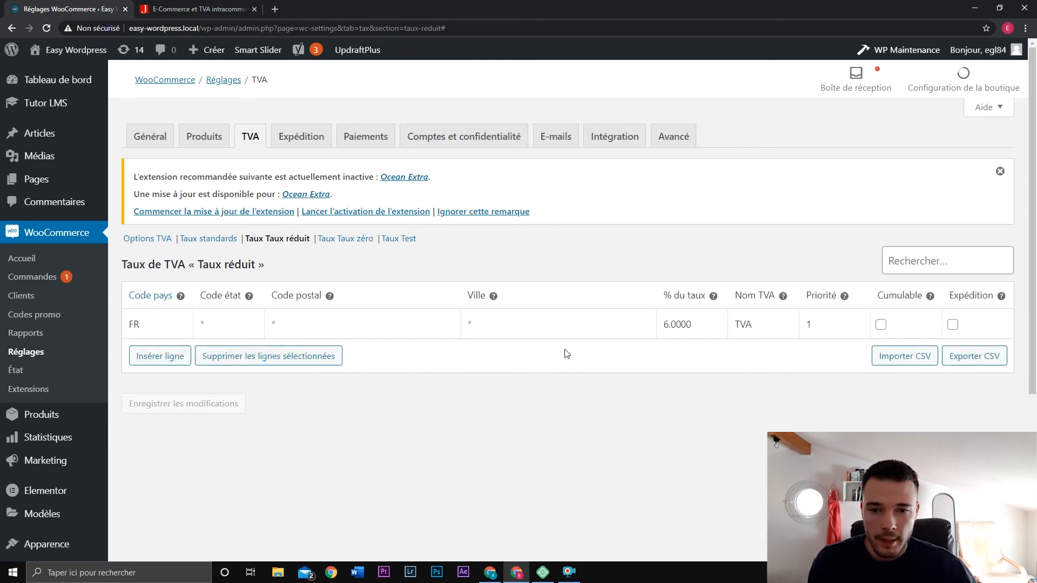
Exclude shipping costs from the German 15% standard rate and save the standard rates.
left_click(219, 238)
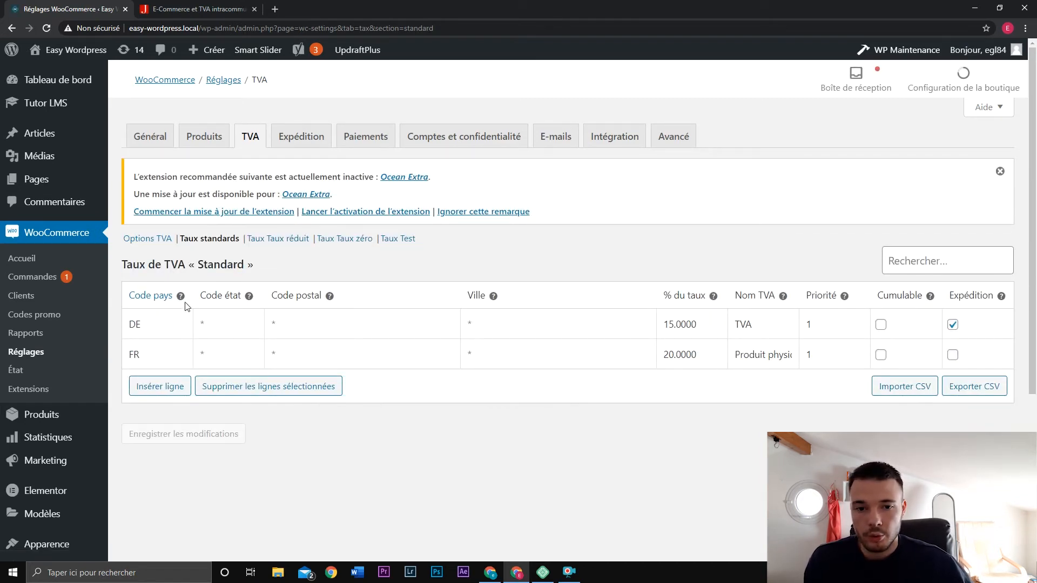
Visit the shop in a new tab, add Produit test in size S to the cart and check the included TVA at checkout.
mouse_move(70, 49)
middle_click(65, 91)
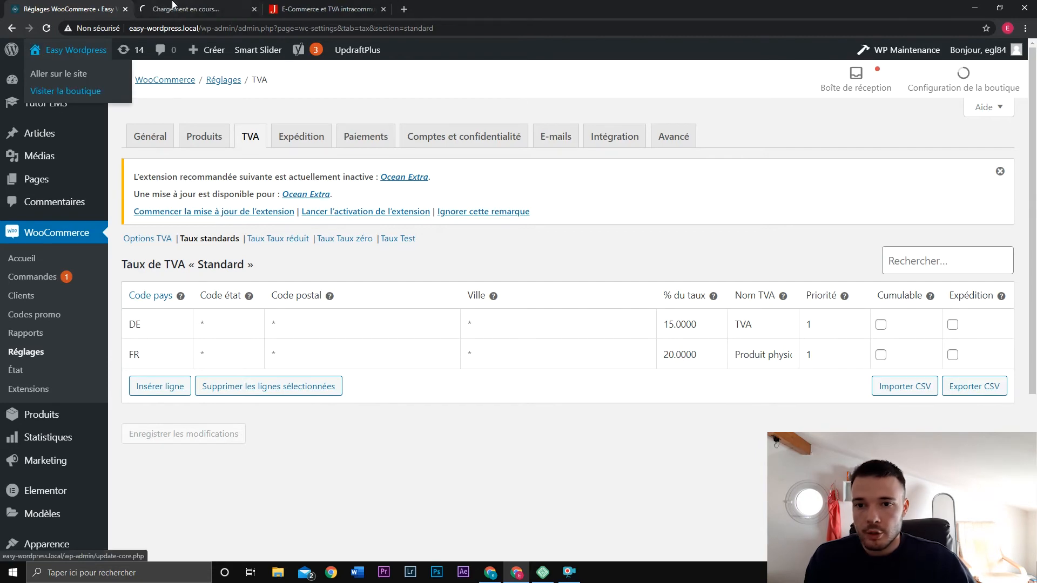
left_click(184, 9)
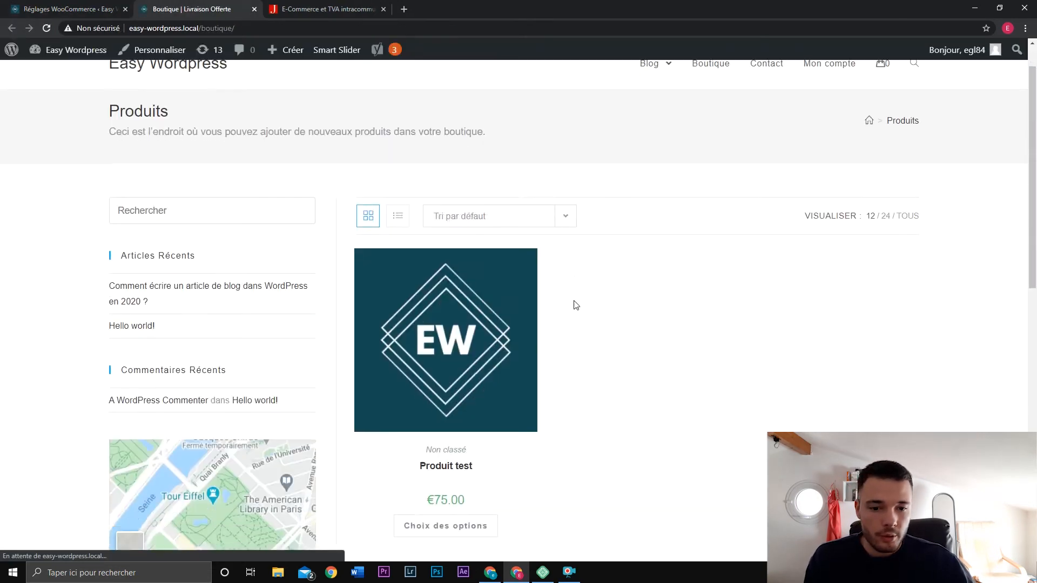
scroll(470, 266, "down", 2)
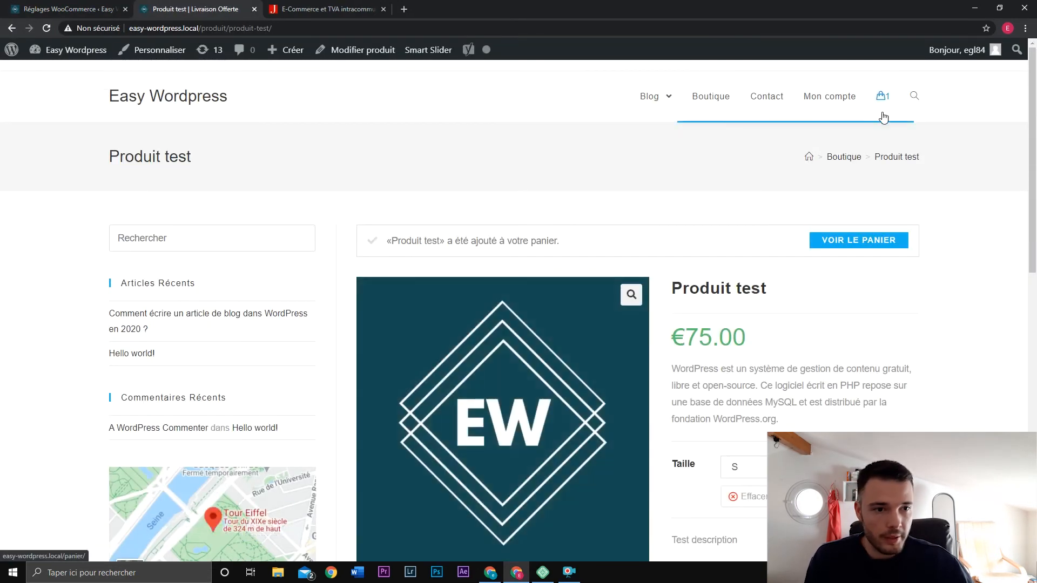
mouse_move(883, 96)
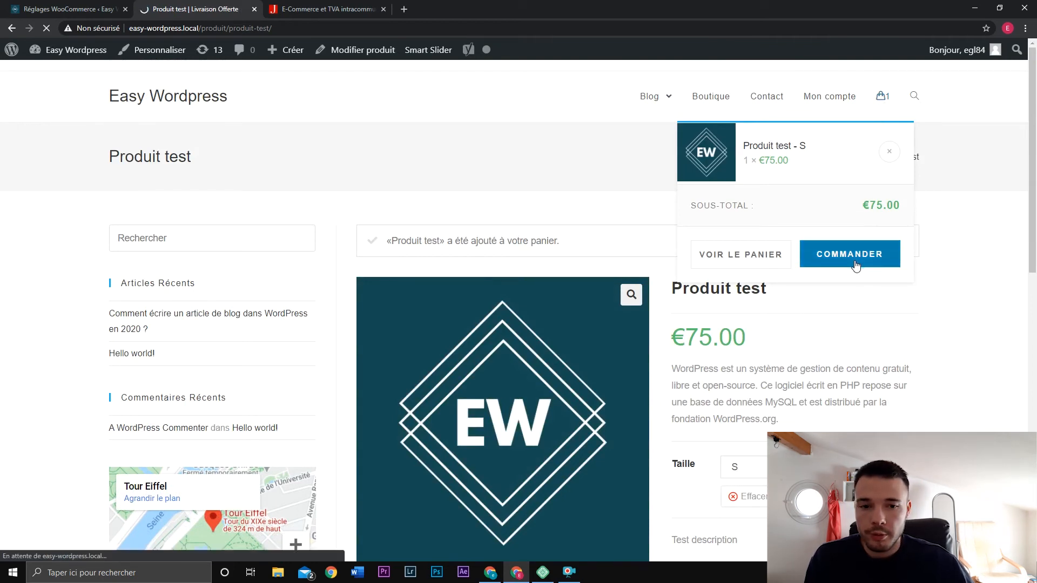
scroll(977, 311, "down", 1)
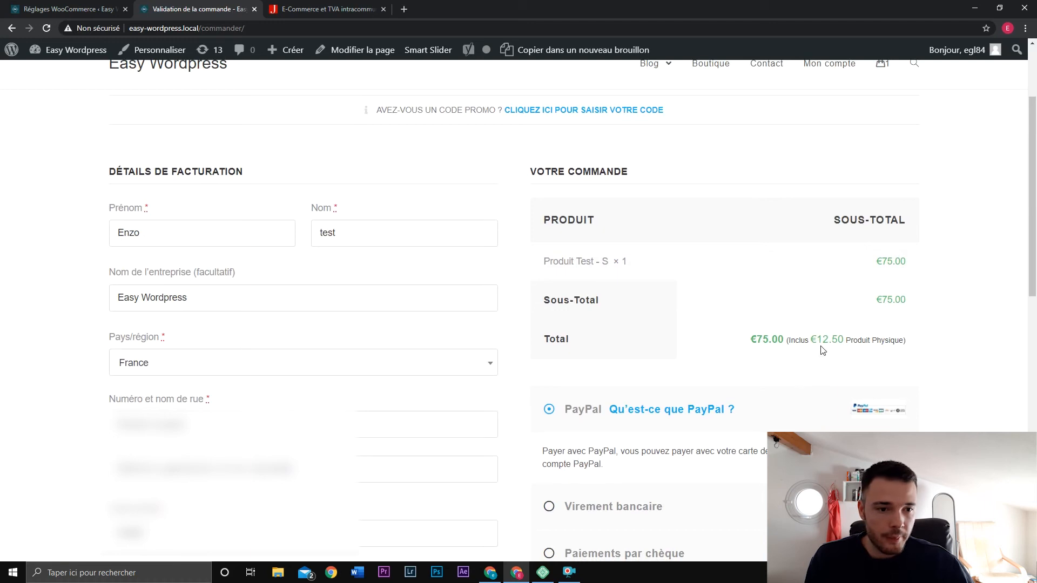
left_click_drag(844, 339, 810, 340)
left_click(854, 340)
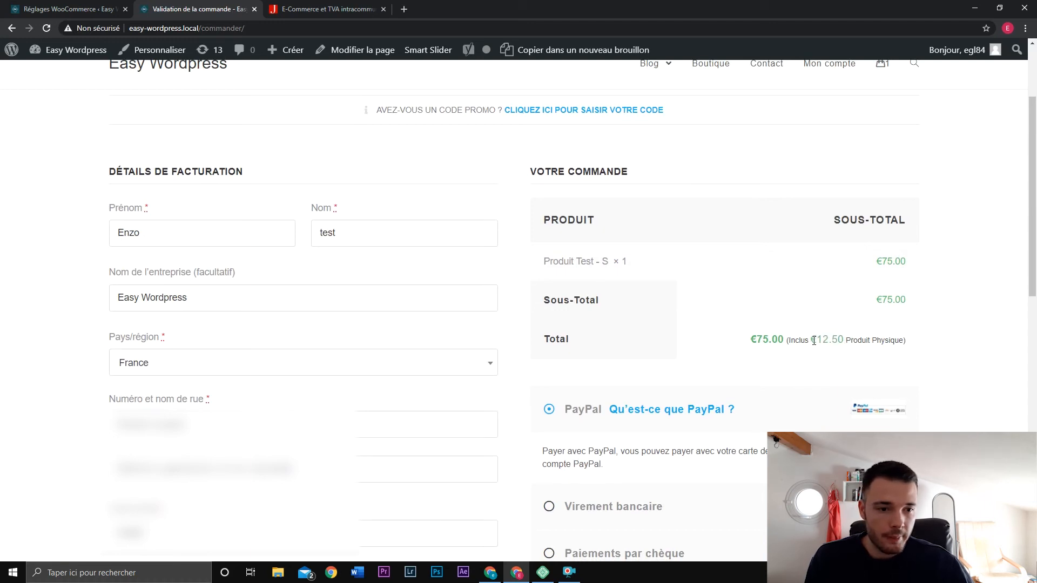
scroll(853, 277, "down", 1)
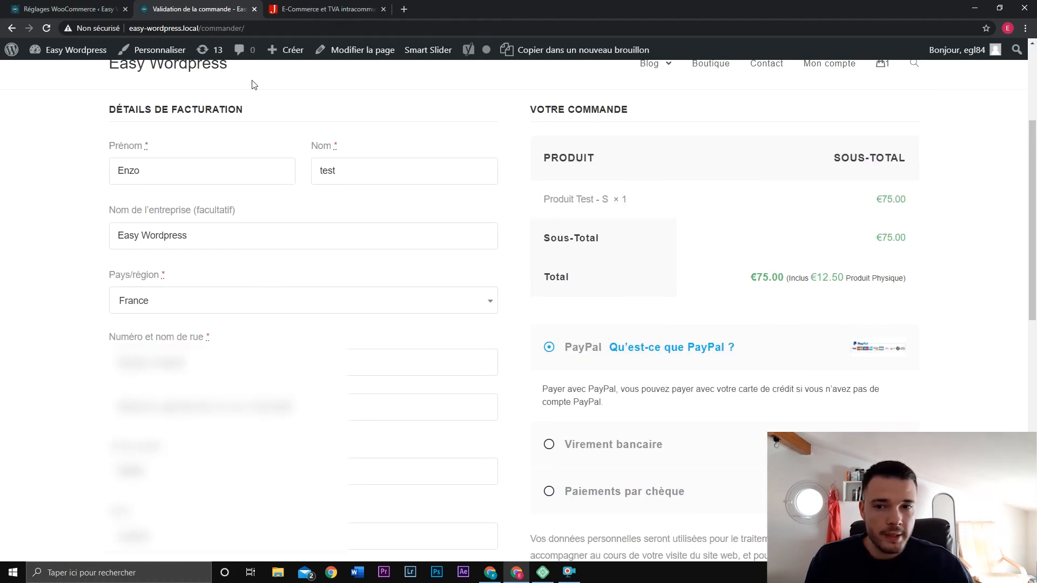
Change the billing country on the checkout page to Allemagne to test the German rate.
left_click(32, 9)
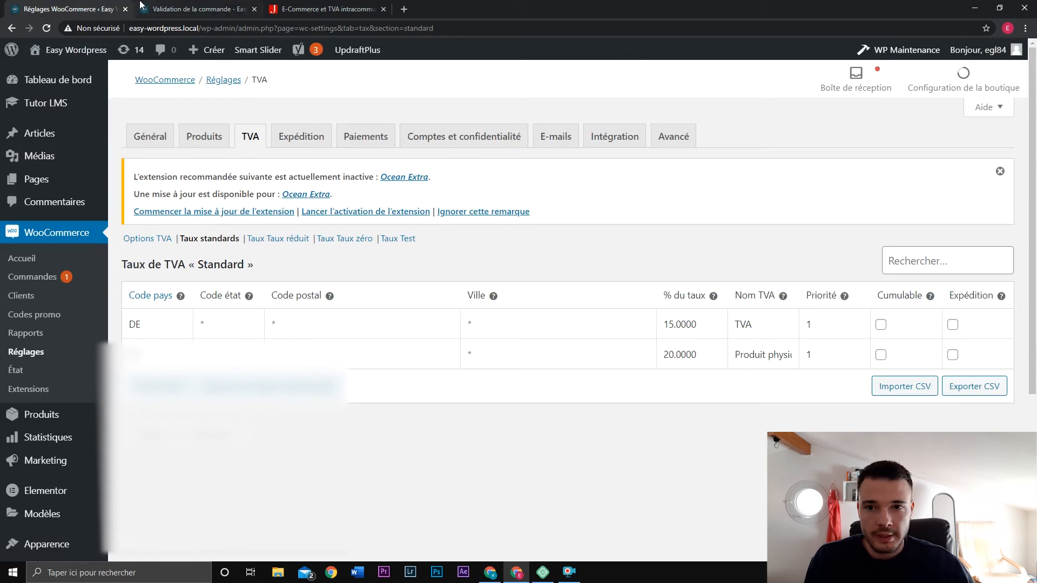
left_click(181, 9)
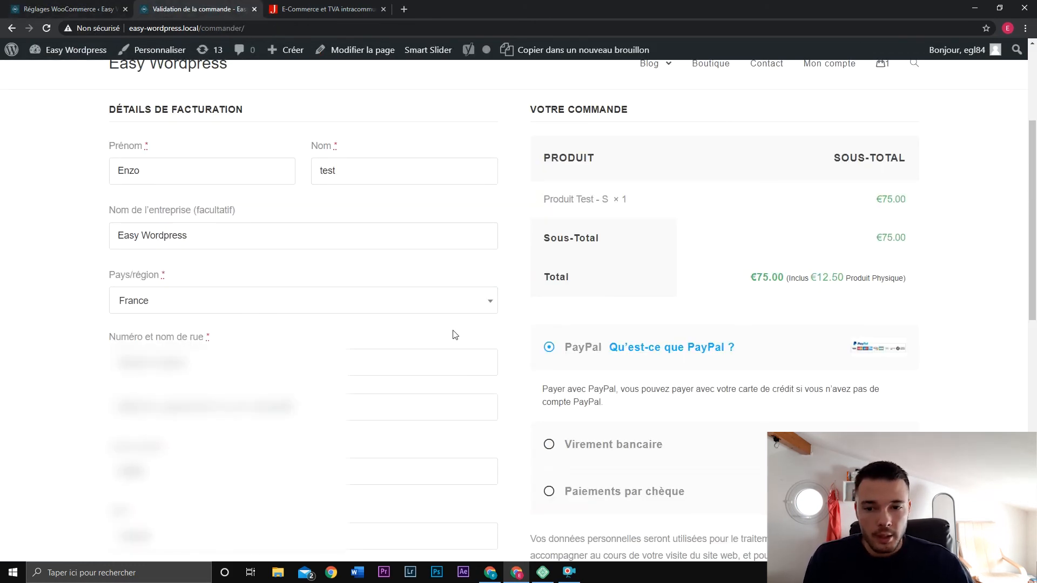
left_click(295, 309)
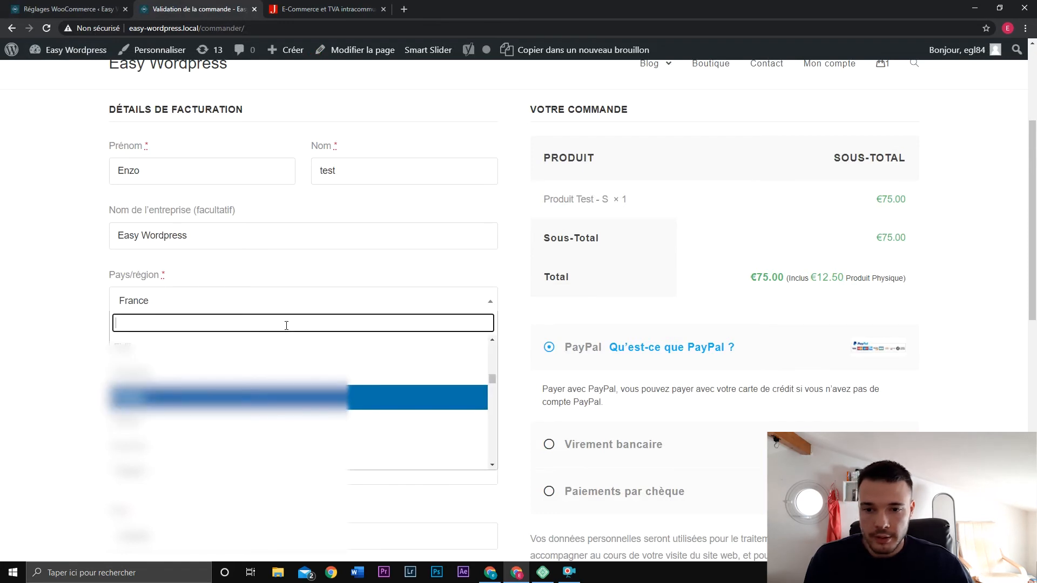
type("all")
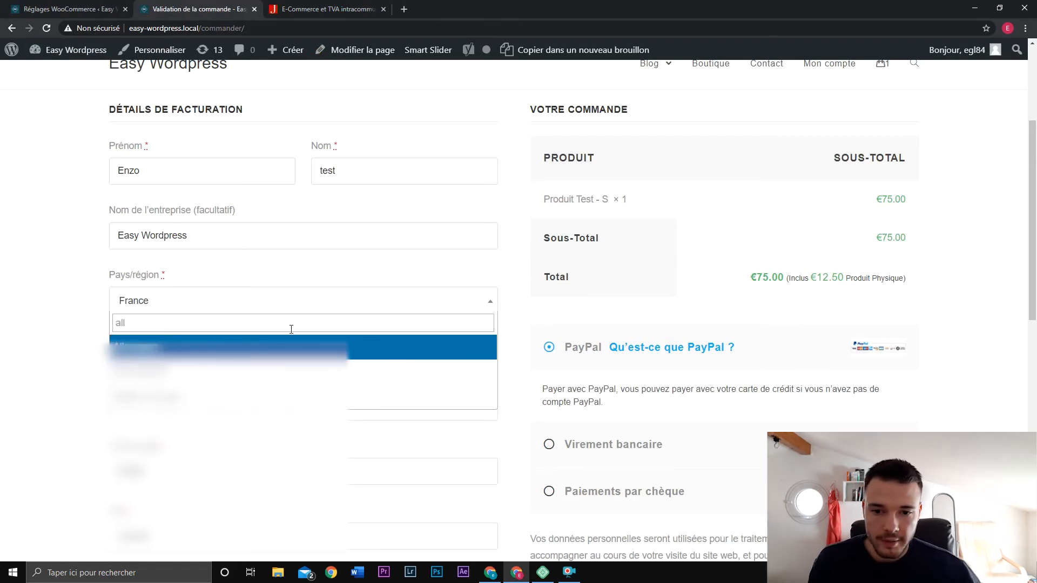
left_click(311, 346)
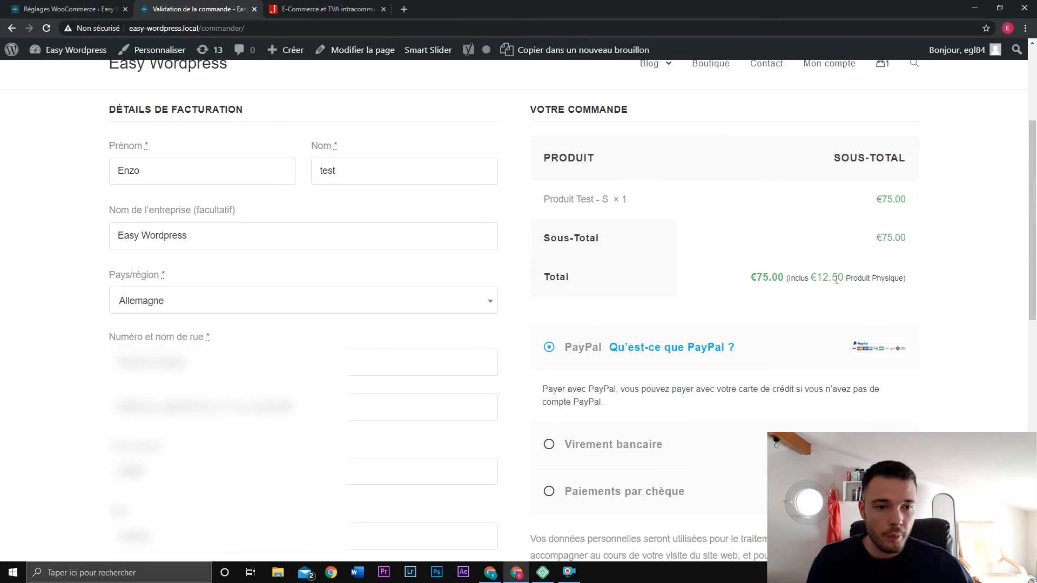
Base the TVA calculation on Adresse de livraison du client in the TVA options and save the settings.
left_click(59, 8)
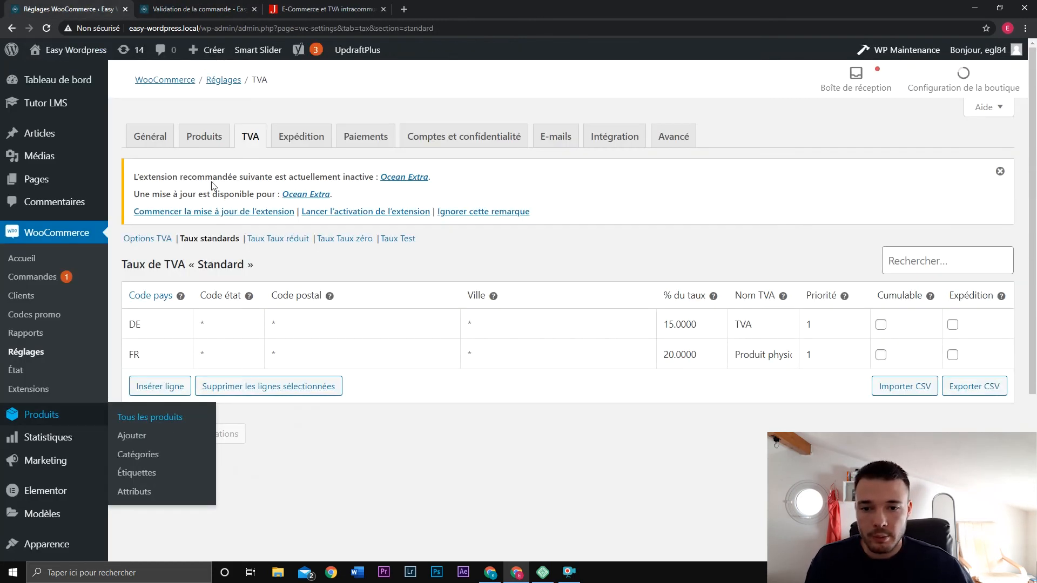
left_click(148, 239)
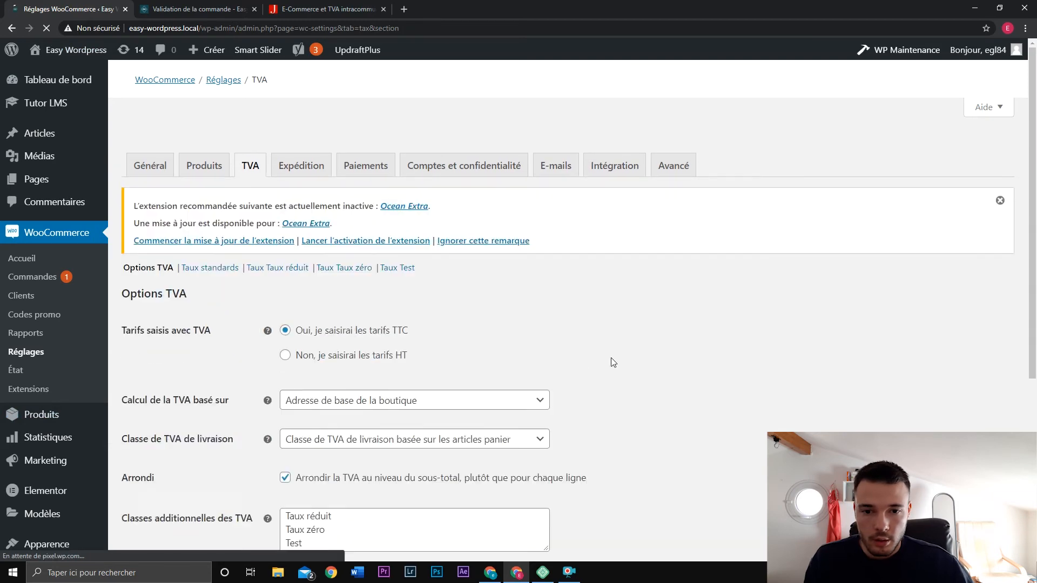
scroll(672, 352, "down", 1)
left_click(406, 323)
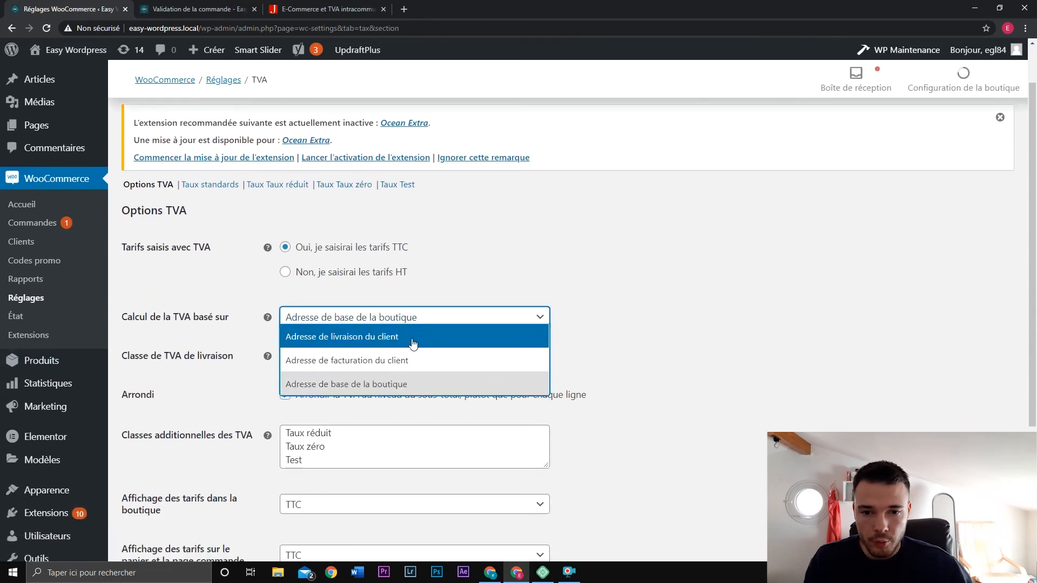
left_click(417, 338)
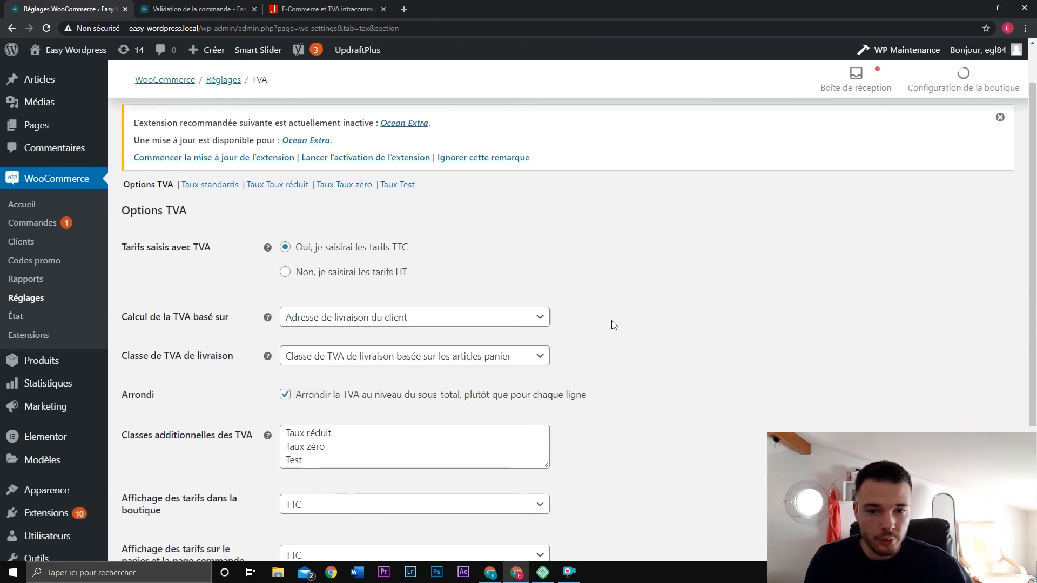
scroll(609, 326, "down", 3)
left_click(198, 493)
Reload the checkout page to check the German TVA, and set the billing country back to France.
left_click(176, 7)
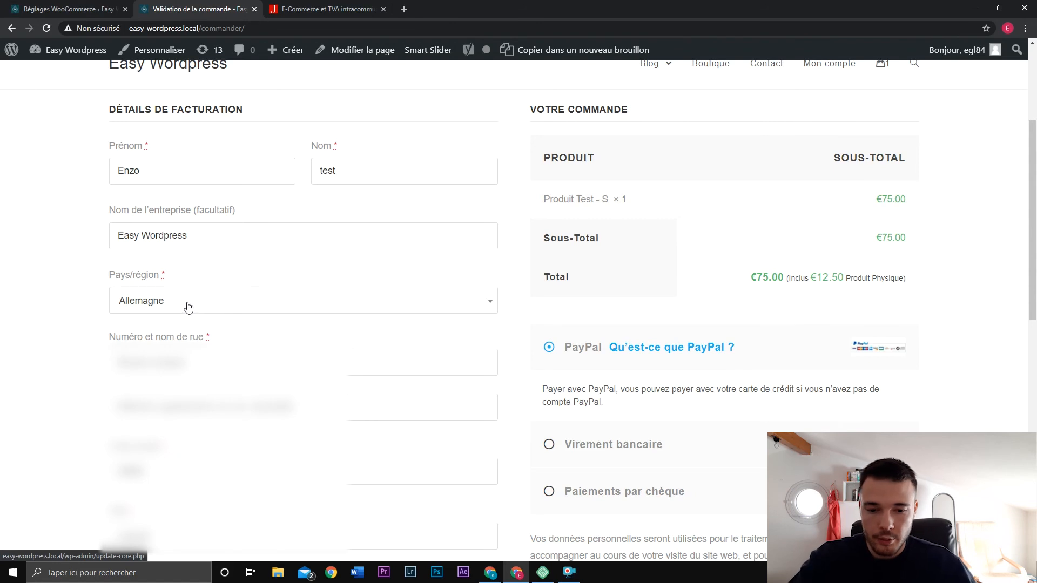
key("F5")
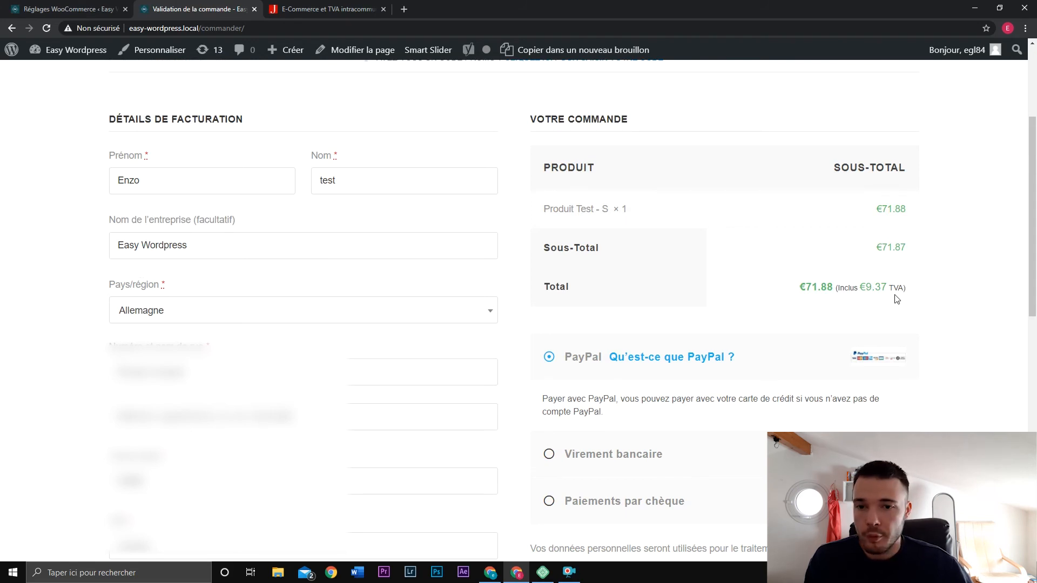
left_click(349, 317)
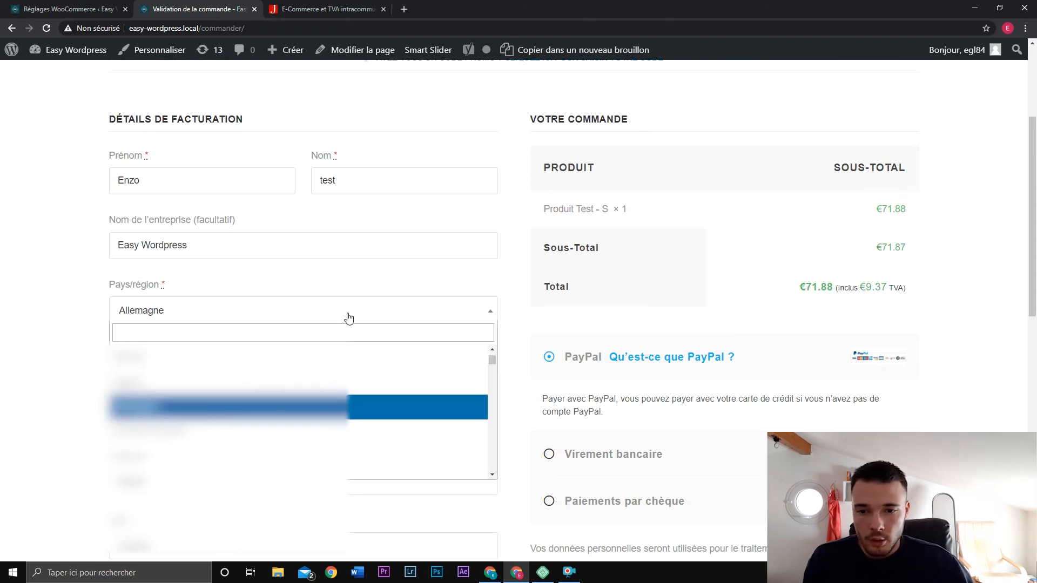
left_click(315, 333)
type("fr")
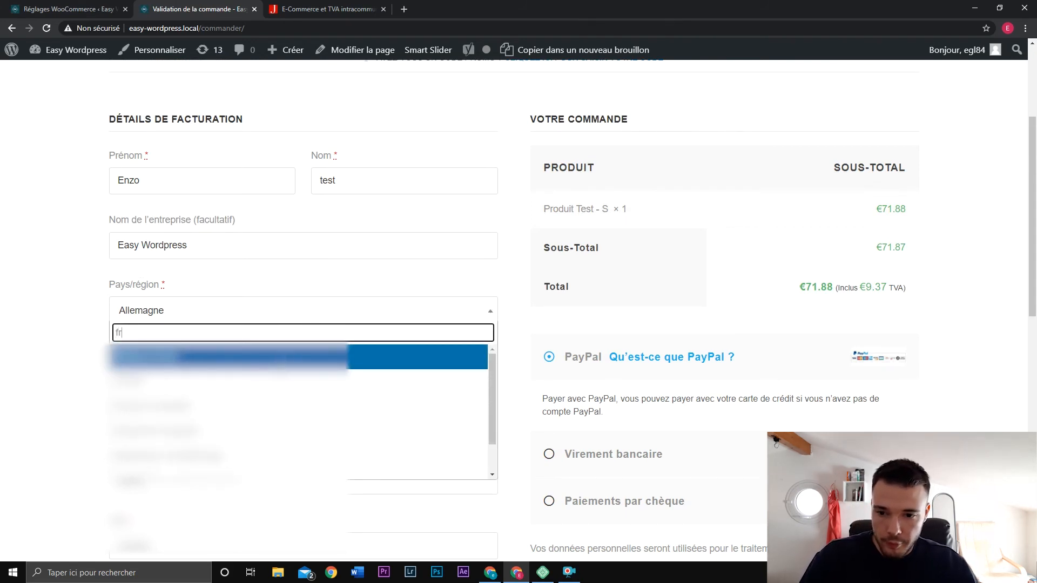
left_click(389, 356)
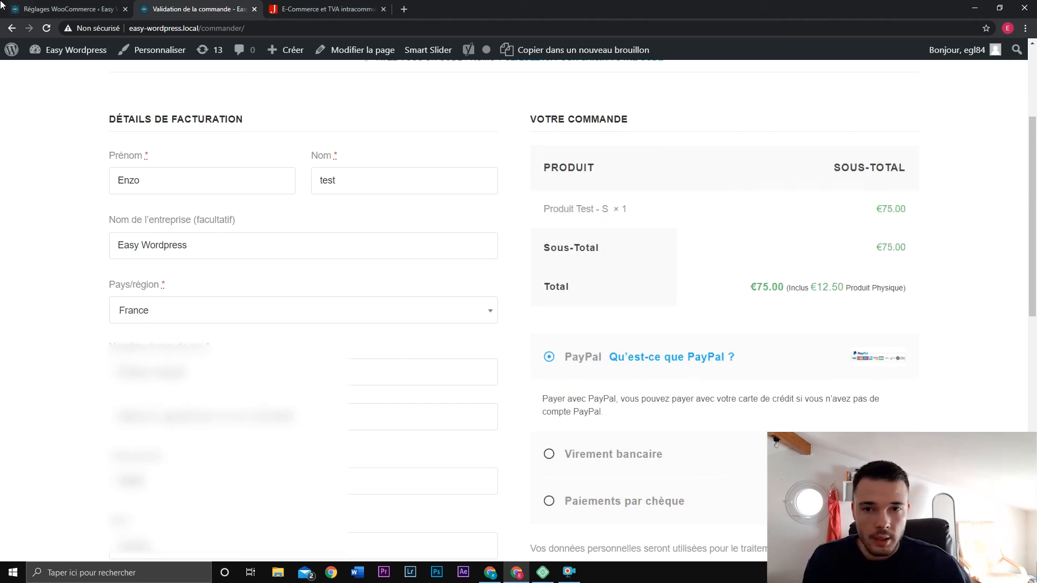
Open the list of all products from the shop's administration in a new tab.
left_click(9, 6)
mouse_move(60, 427)
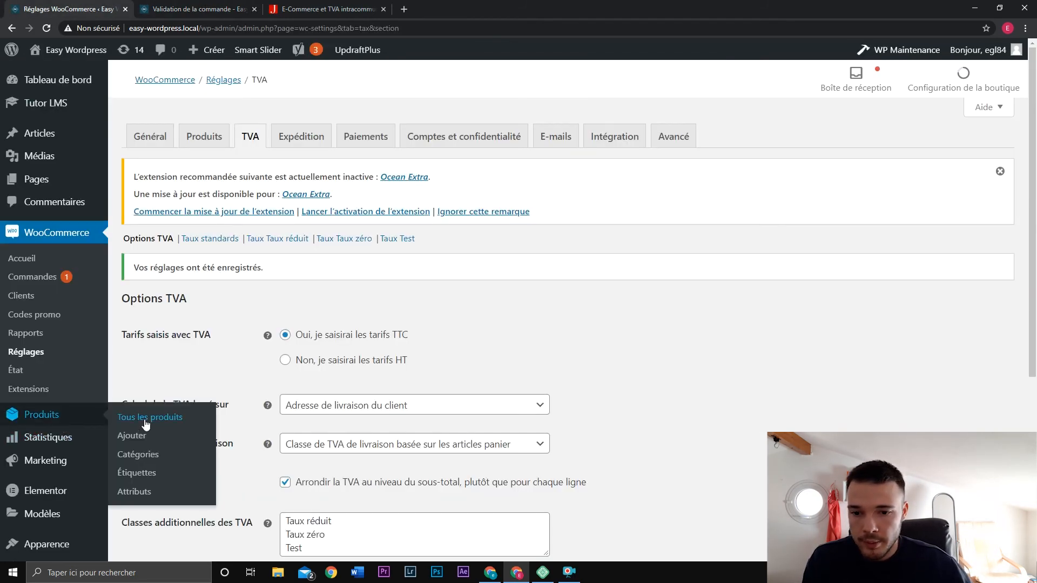
middle_click(139, 419)
left_click(319, 6)
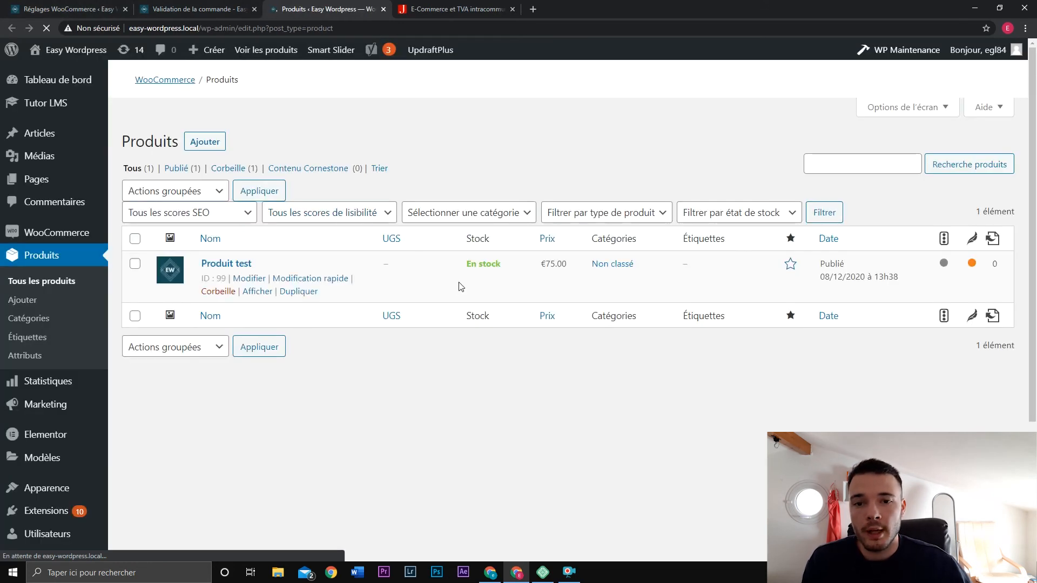
scroll(410, 294, "down", 2)
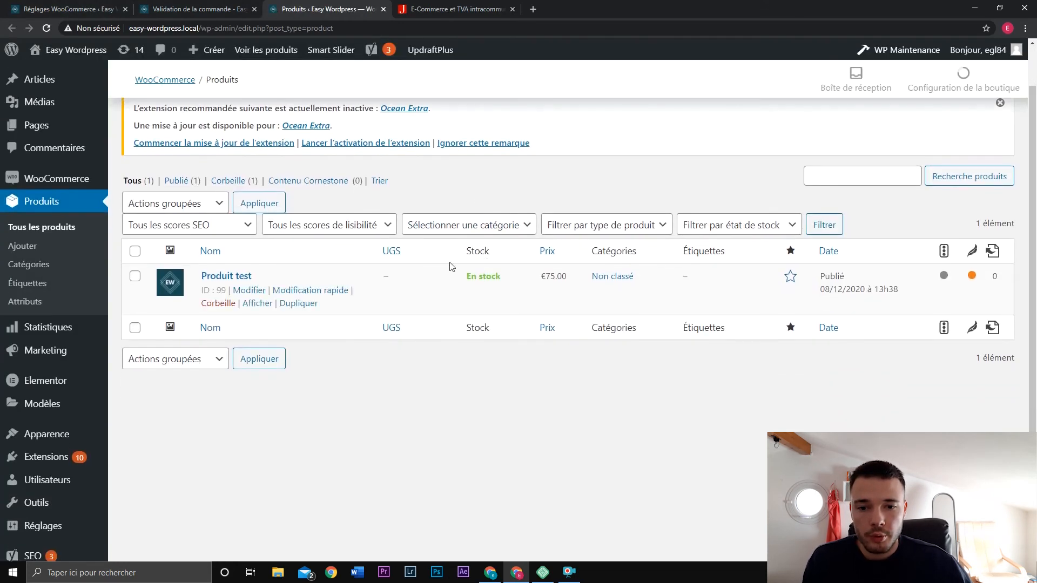
Change the Classe TVA of Produit test to Taux réduit through its quick edit form and save the product.
left_click(329, 293)
scroll(381, 378, "down", 3)
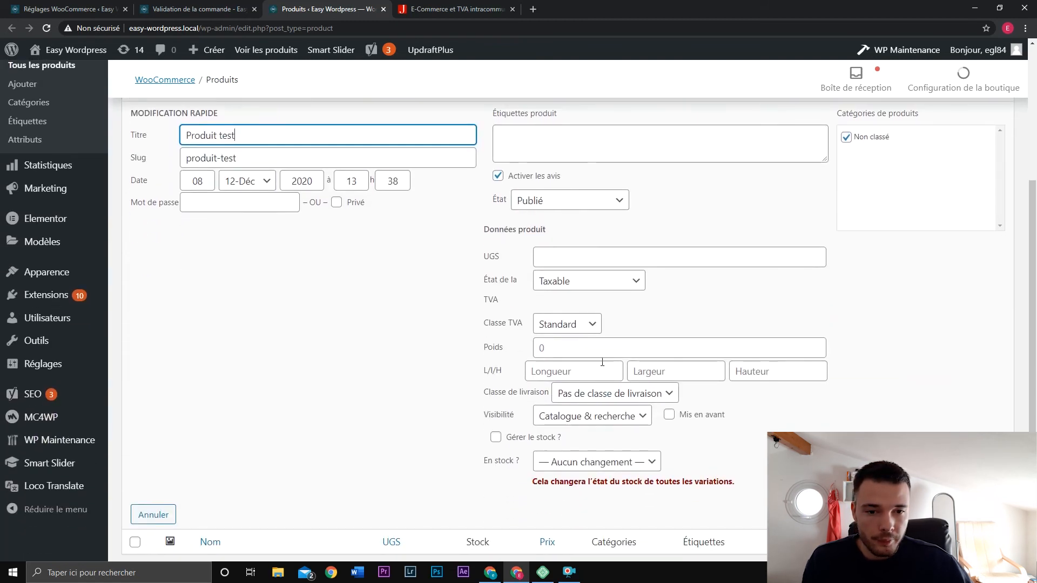
left_click(567, 324)
left_click(552, 355)
scroll(438, 348, "down", 1)
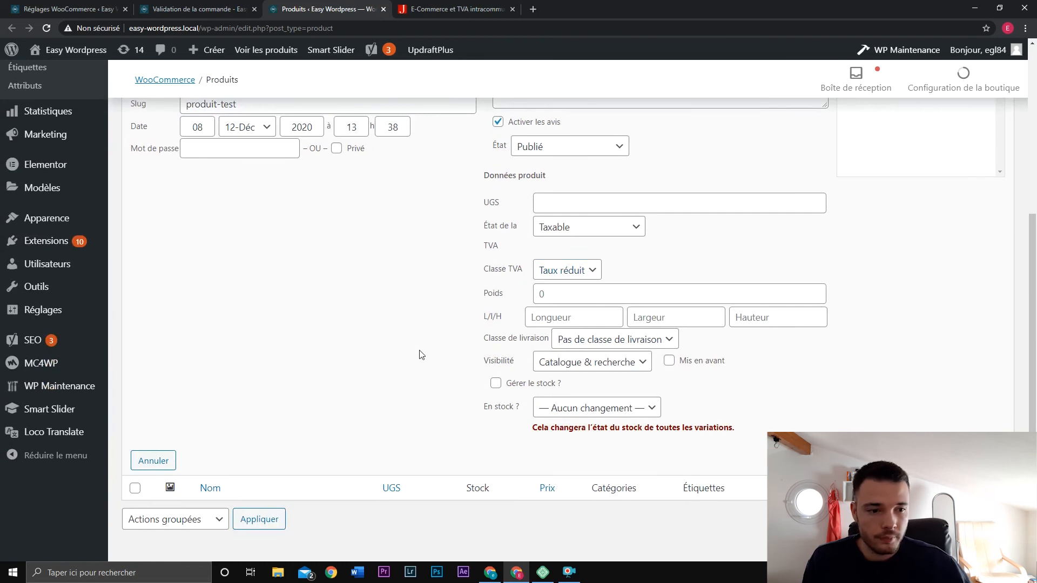
key("Return")
Reload the checkout page to check the TVA on Produit test, and return to the product list.
left_click(186, 7)
left_click(48, 30)
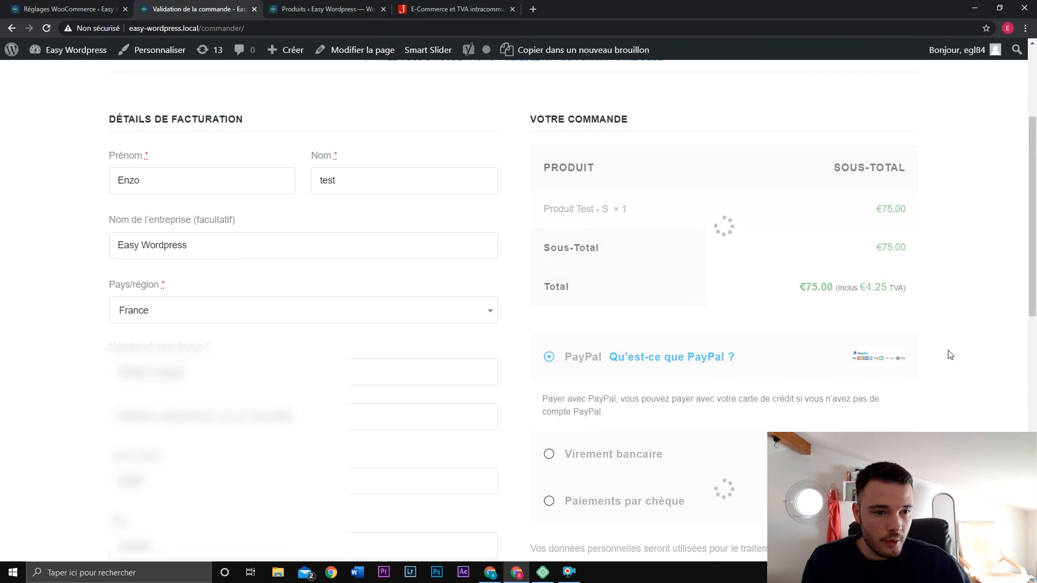
key("ctrl+Tab")
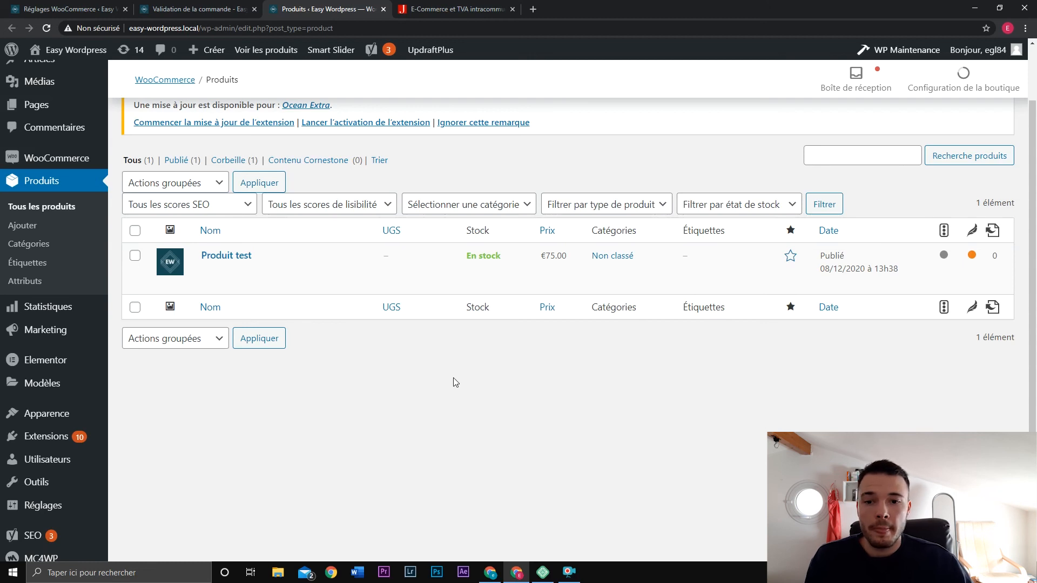
Select Produit test in the product list and open it for bulk editing with the grouped action Modifier.
left_click(135, 256)
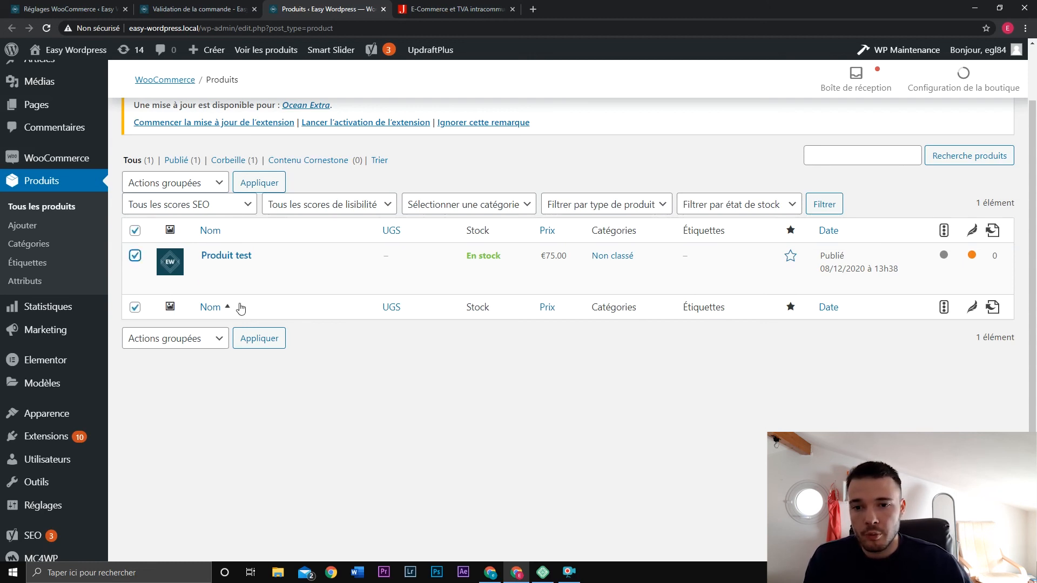
left_click(210, 182)
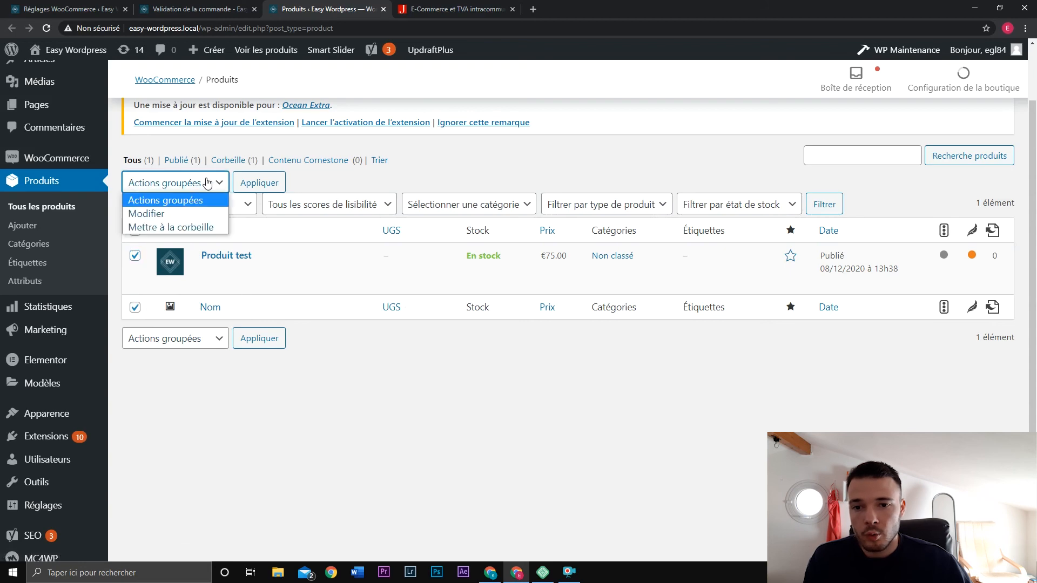
left_click(195, 211)
left_click(259, 182)
scroll(565, 352, "down", 10)
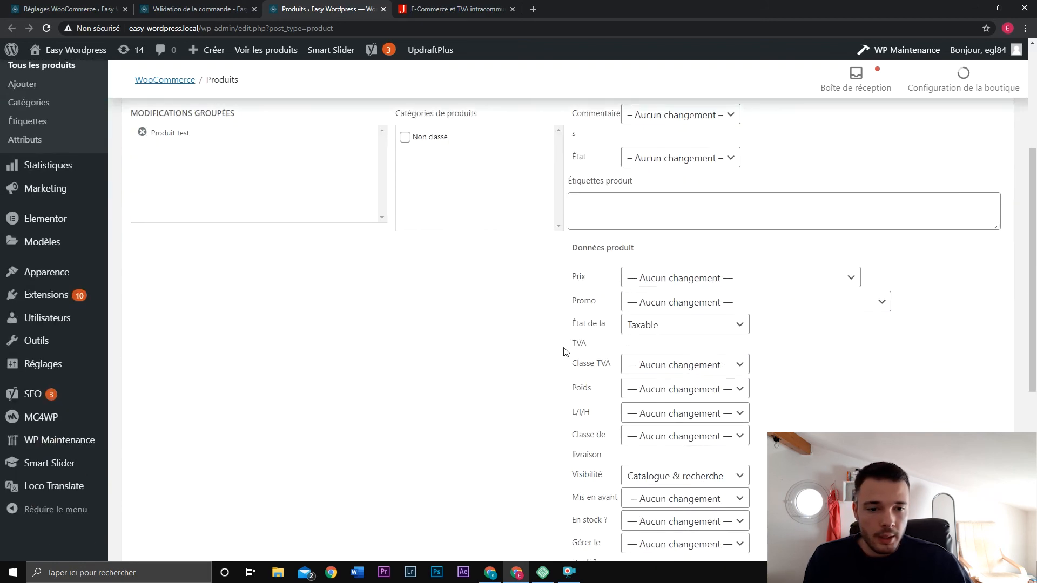
Examine the Classe TVA choices in the bulk edit form without changing the class.
left_click(698, 258)
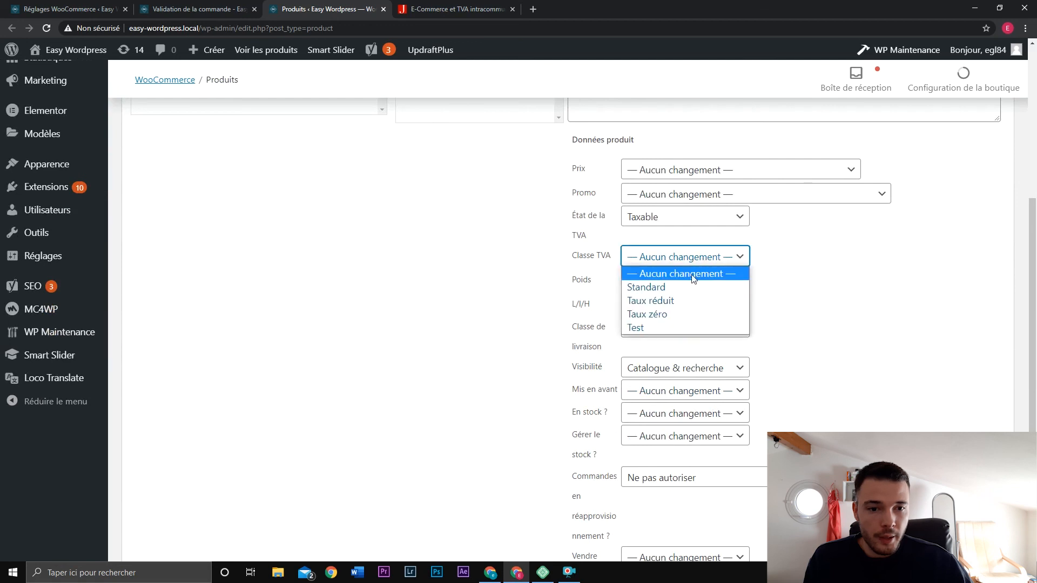
left_click(542, 275)
scroll(432, 340, "up", 4)
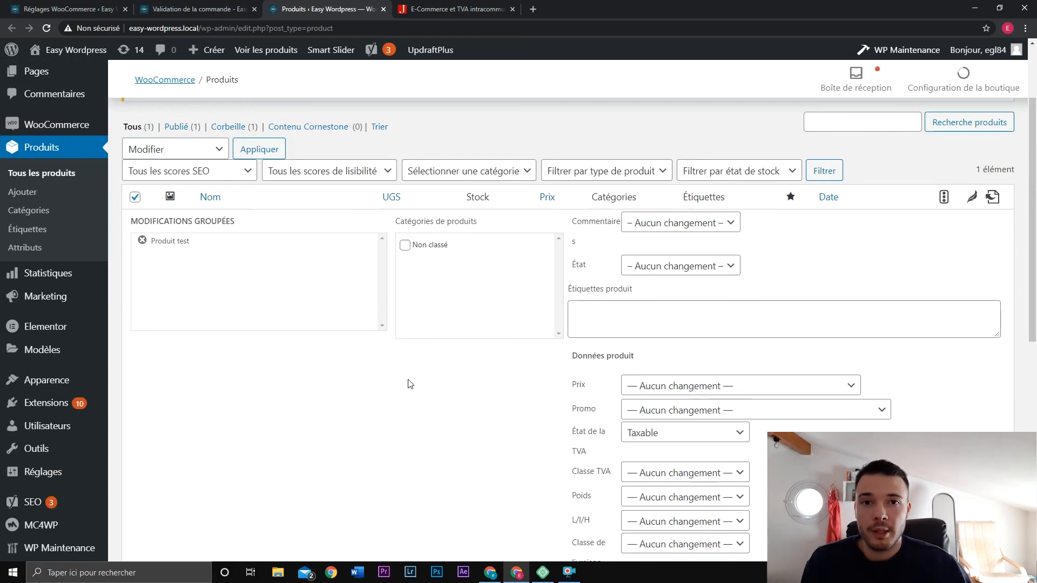
scroll(410, 386, "down", 1)
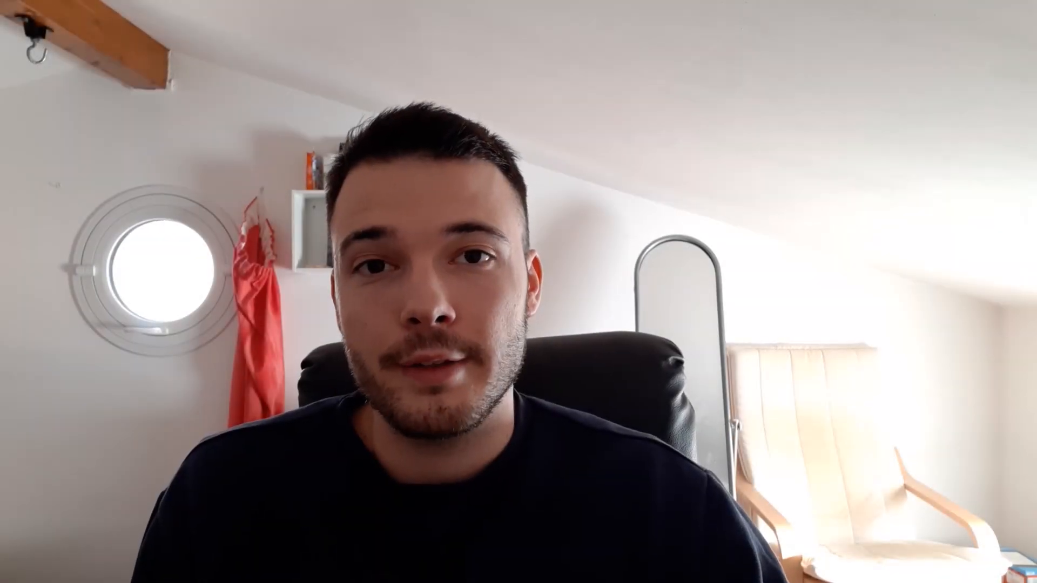